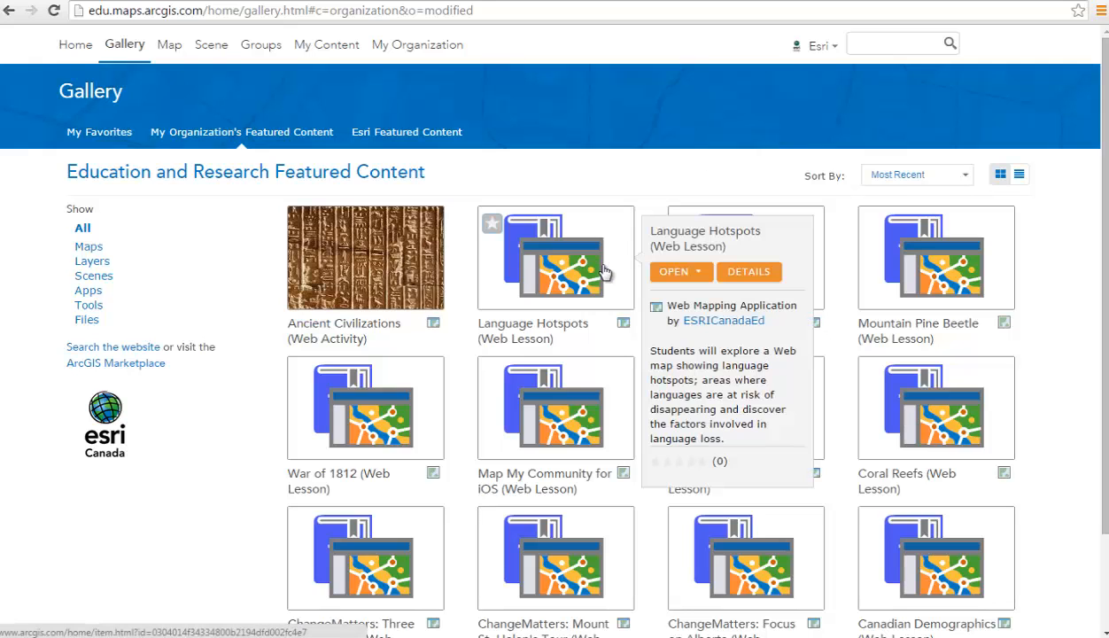
Open the details page of the War of 1812 (Web Lesson) card in the gallery.
{"action": "mouse_move", "coordinate": [578, 391]}
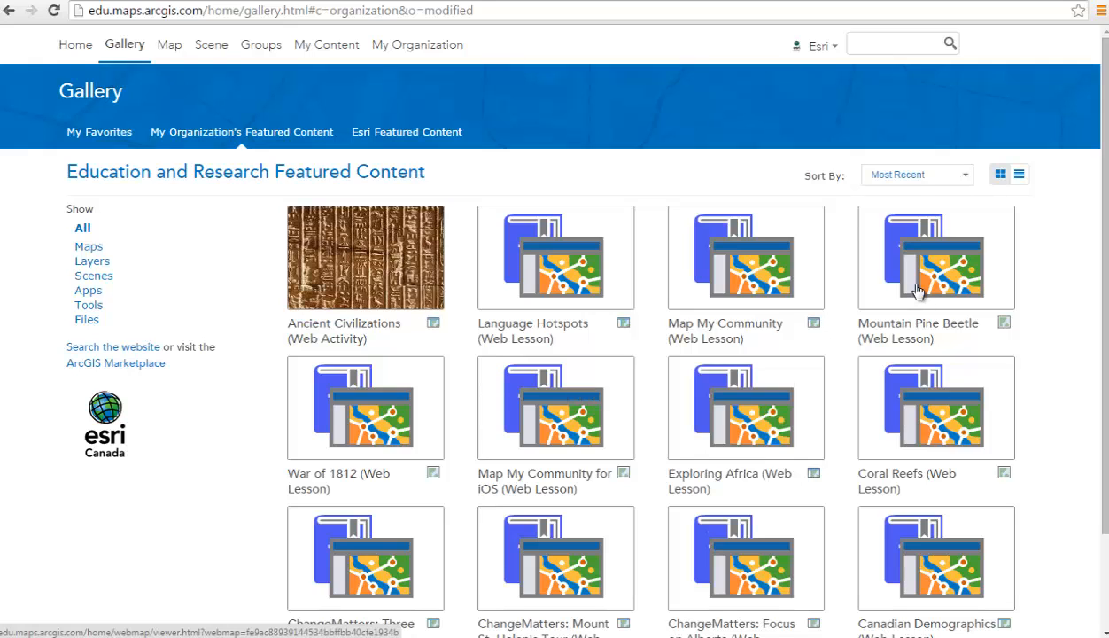
{"action": "mouse_move", "coordinate": [918, 291]}
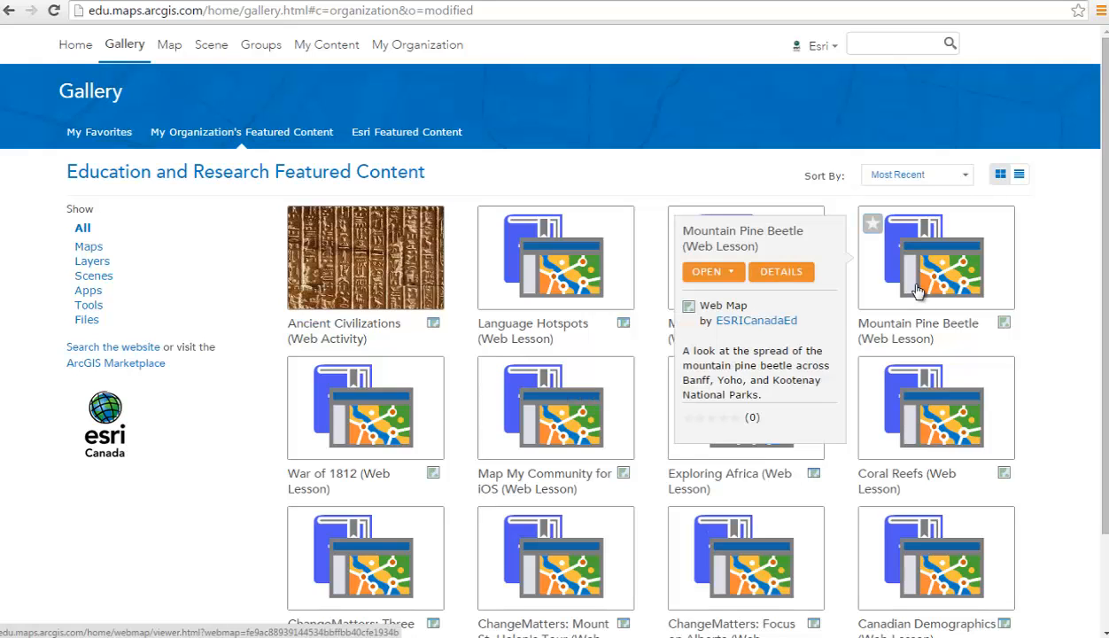
{"action": "mouse_move", "coordinate": [405, 392]}
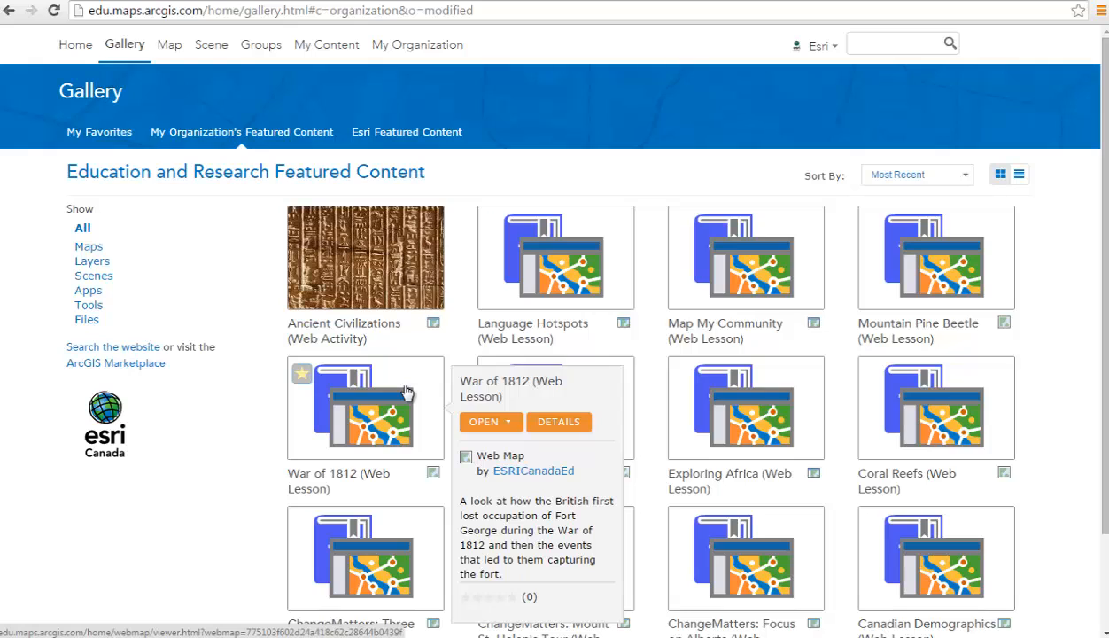
{"action": "left_click", "coordinate": [552, 425]}
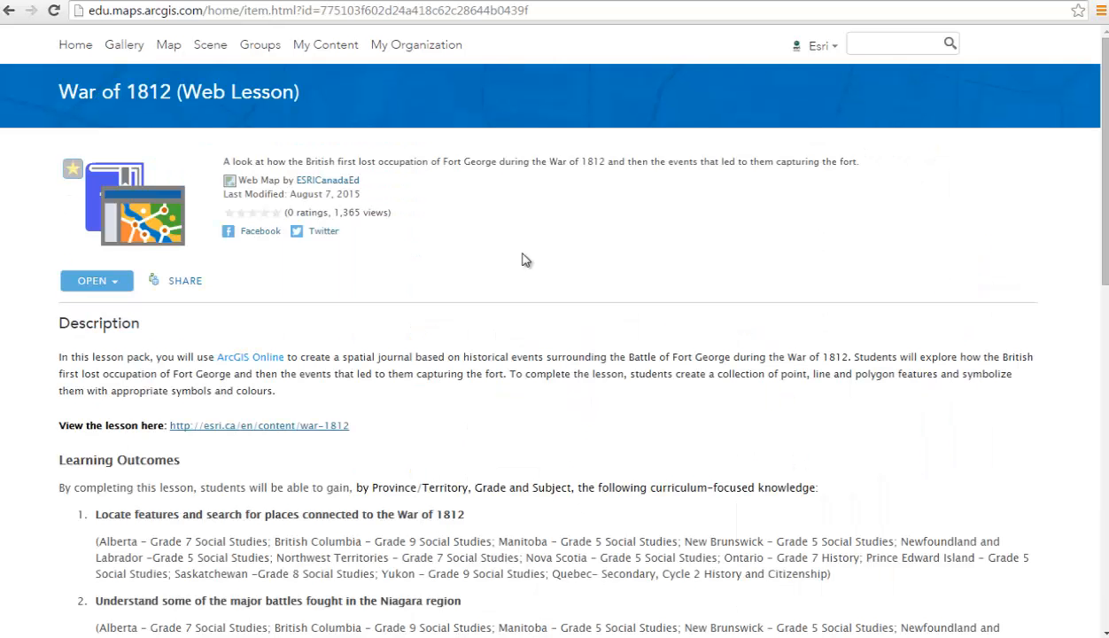
{"action": "left_click", "coordinate": [317, 186]}
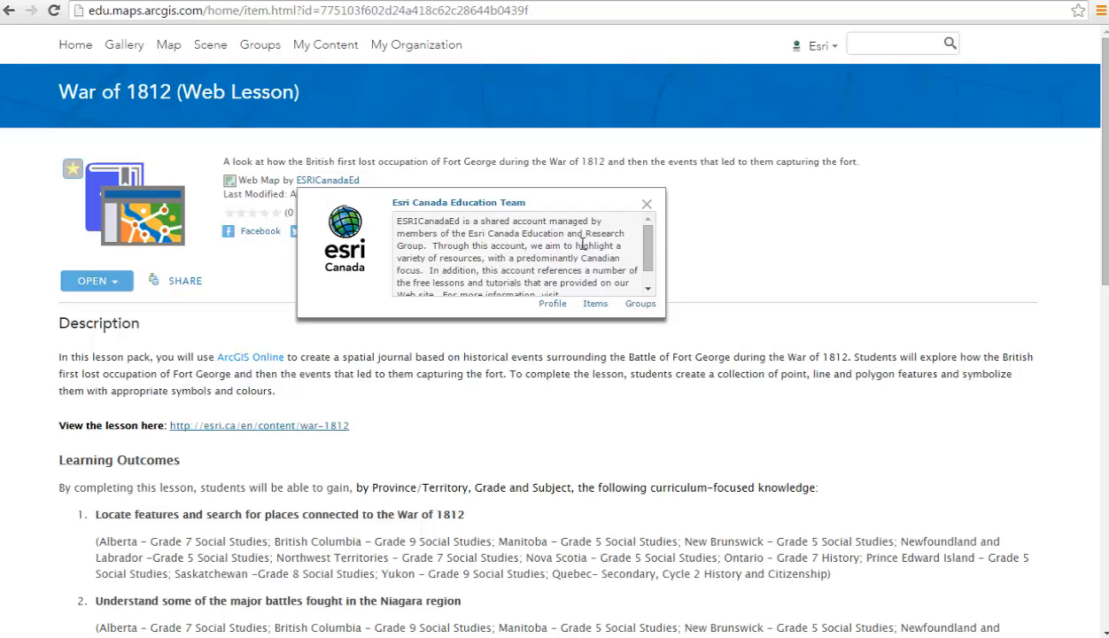
{"action": "left_click_drag", "start_coordinate": [652, 252], "coordinate": [649, 272]}
{"action": "scroll", "coordinate": [640, 404], "scroll_direction": "down", "scroll_amount": 3}
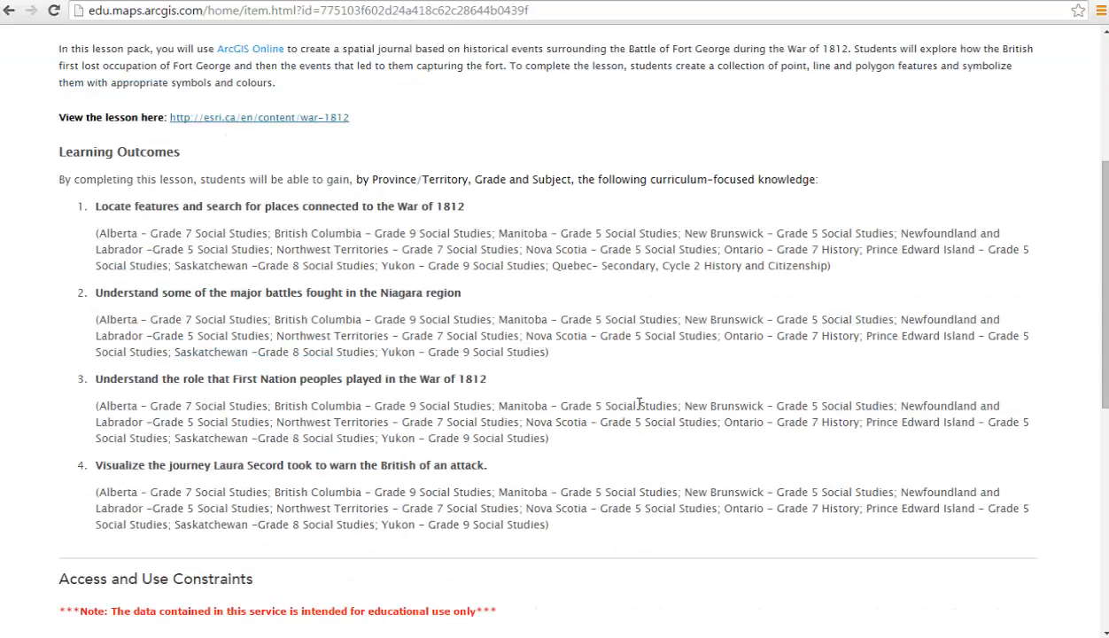
{"action": "scroll", "coordinate": [640, 403], "scroll_direction": "down", "scroll_amount": 1}
{"action": "scroll", "coordinate": [640, 410], "scroll_direction": "down", "scroll_amount": 2}
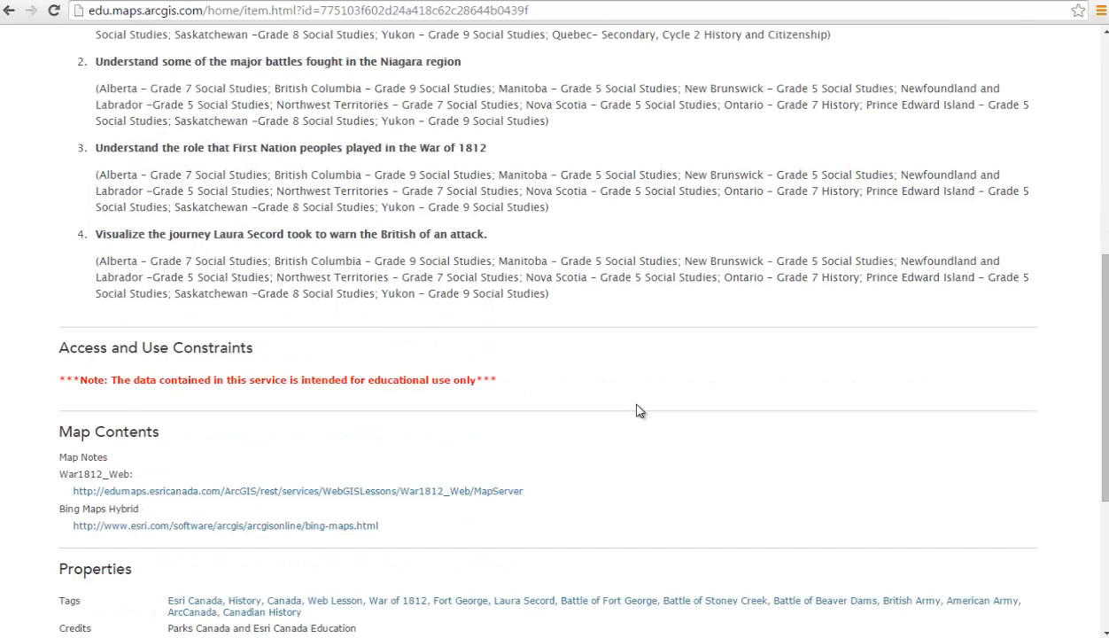
{"action": "scroll", "coordinate": [640, 410], "scroll_direction": "down", "scroll_amount": 3}
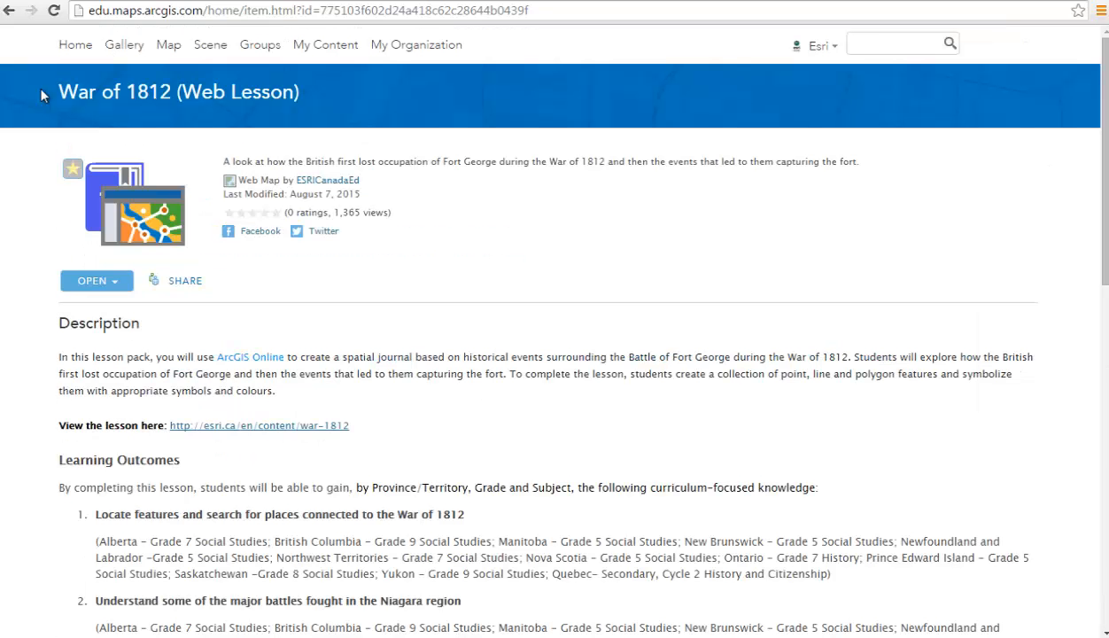
Return to the gallery and search all content for 'ArcCanada'.
{"action": "left_click", "coordinate": [8, 10]}
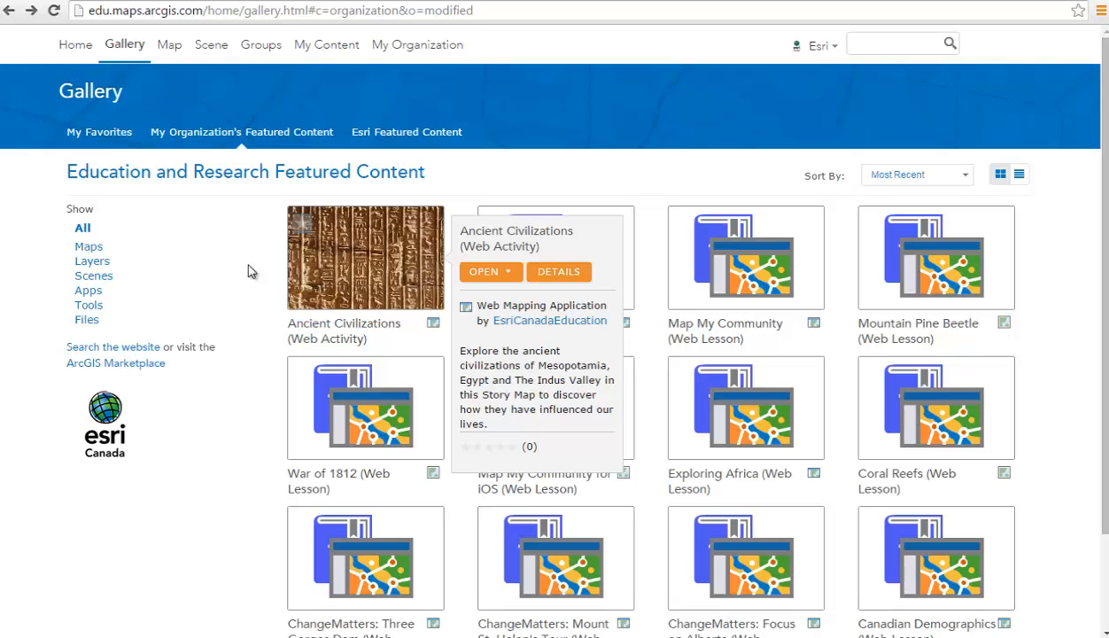
{"action": "left_click", "coordinate": [870, 45]}
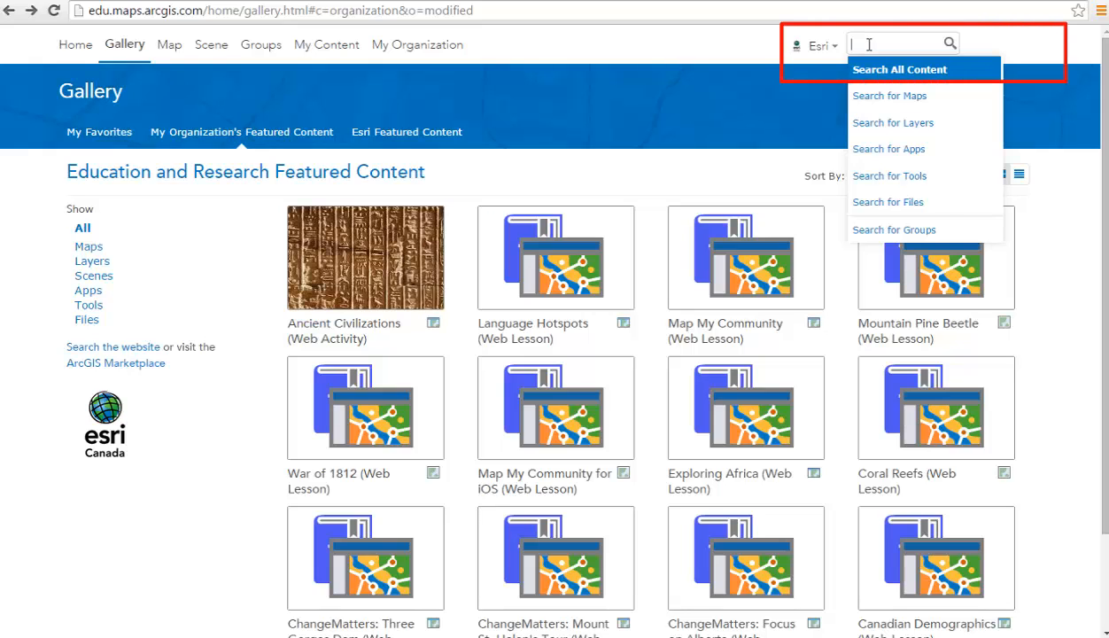
{"action": "type", "text": "ArcCanada"}
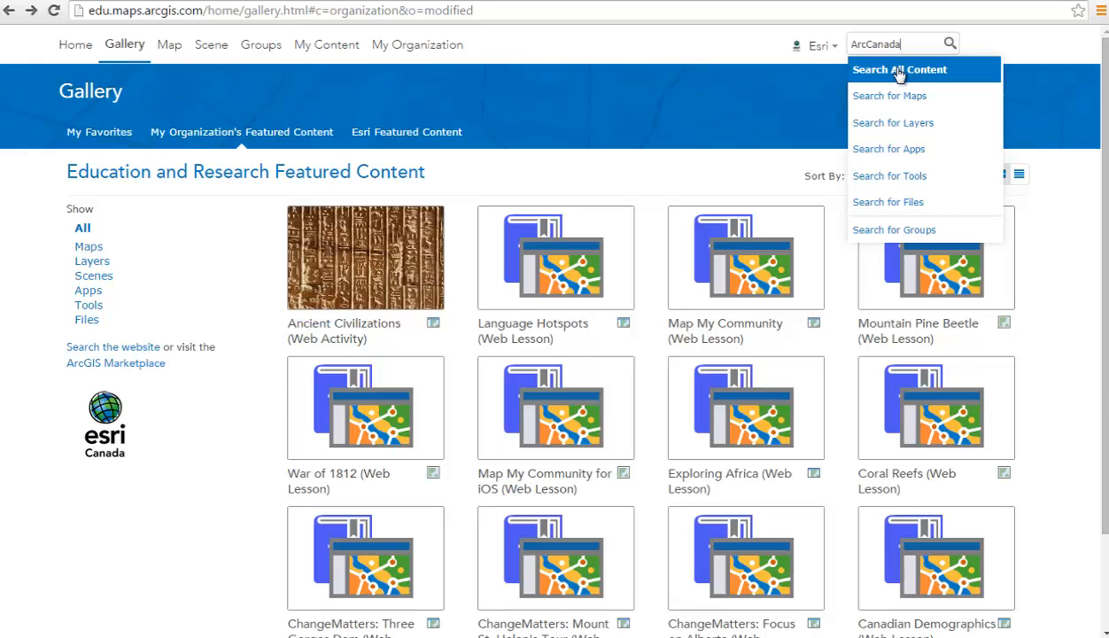
{"action": "left_click", "coordinate": [899, 71]}
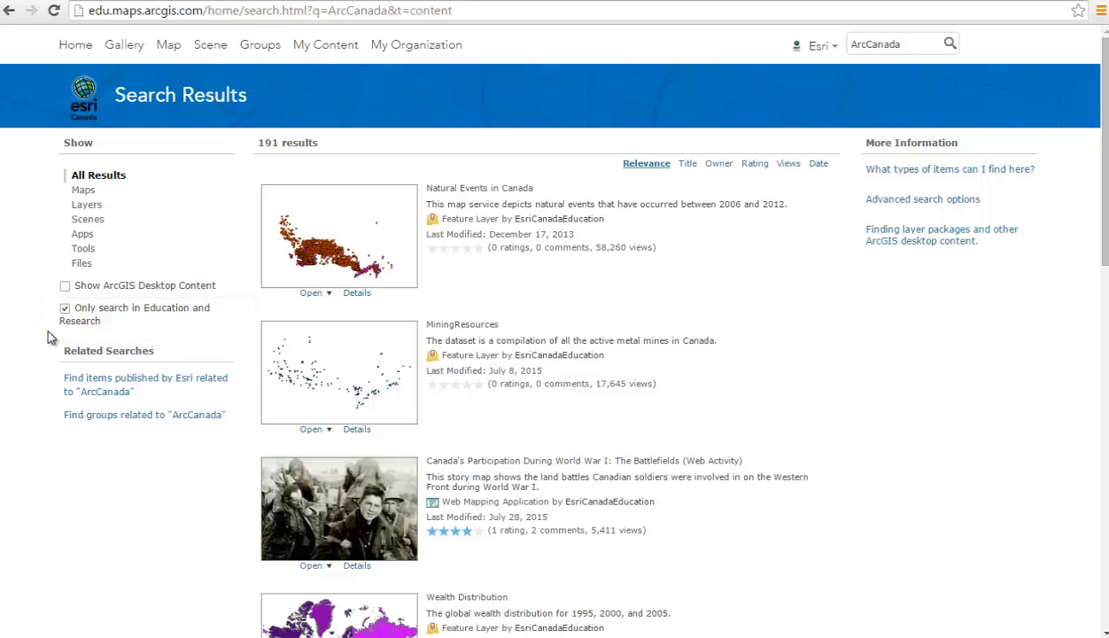
Clear the 'Only search in Education and Research' filter and scroll the ArcCanada results.
{"action": "left_click", "coordinate": [65, 308]}
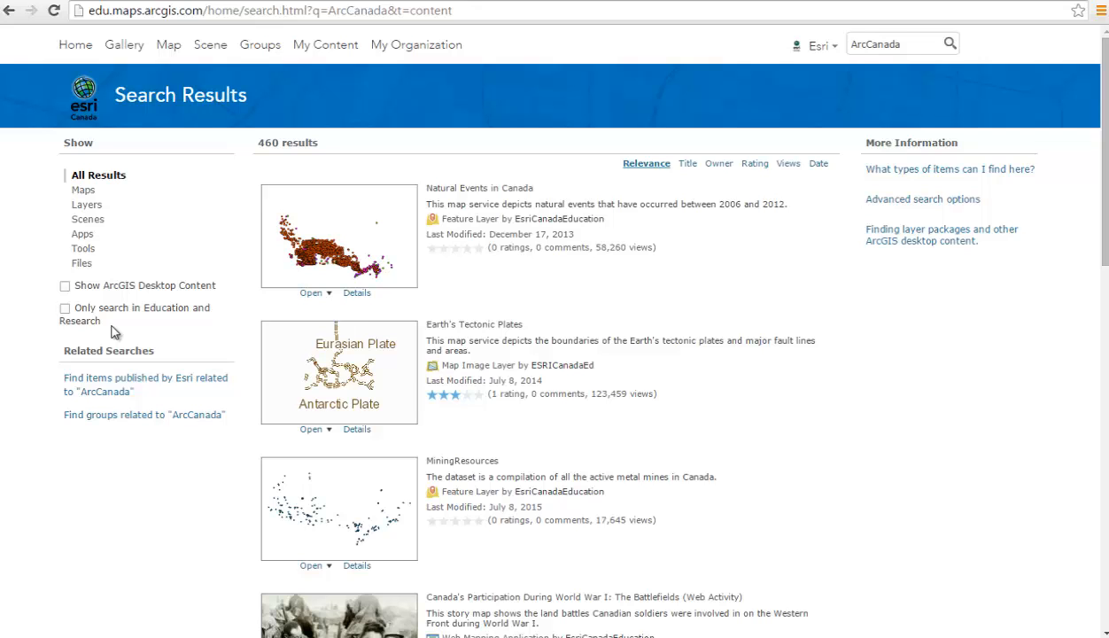
{"action": "scroll", "coordinate": [111, 331], "scroll_direction": "down", "scroll_amount": 3}
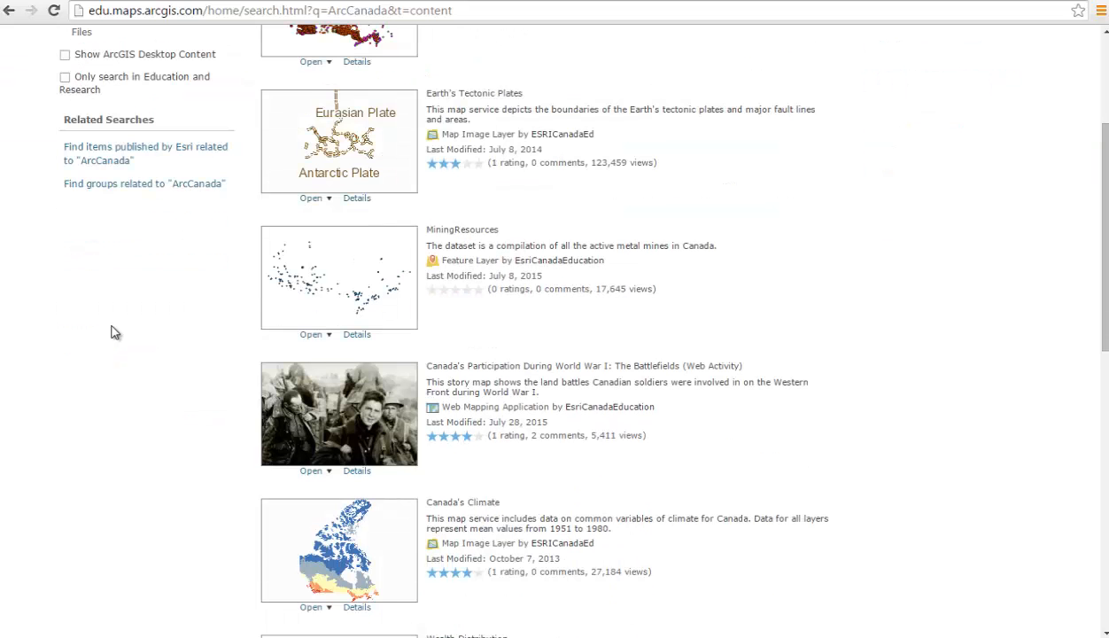
{"action": "scroll", "coordinate": [111, 331], "scroll_direction": "down", "scroll_amount": 2}
{"action": "scroll", "coordinate": [111, 331], "scroll_direction": "up", "scroll_amount": 5}
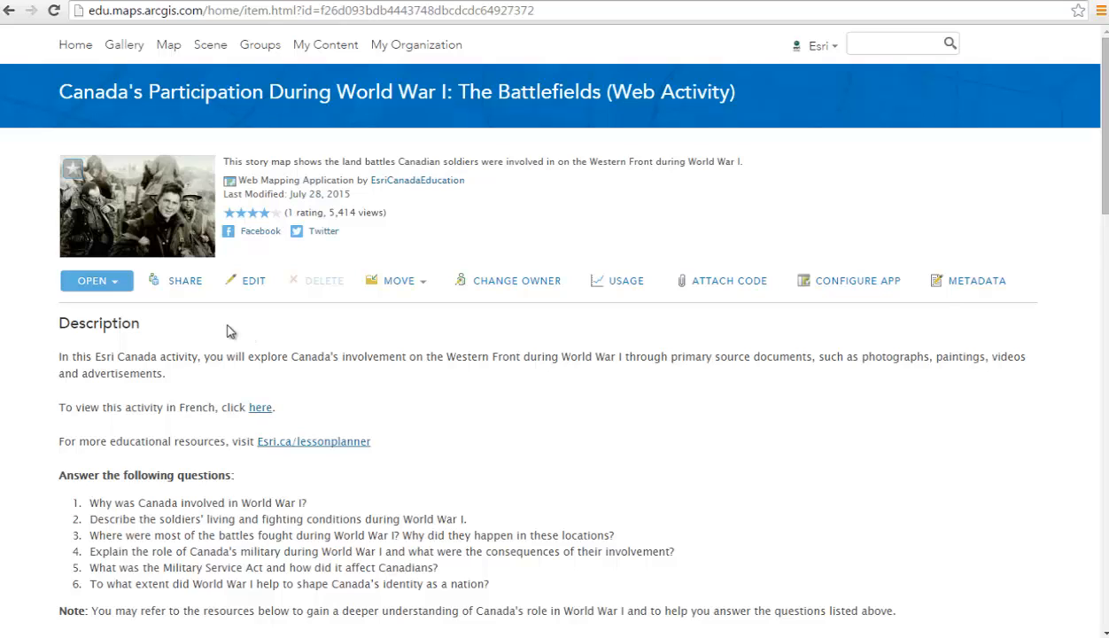
Favourite the World War I battlefields activity, check My Favorites, and open a new map.
{"action": "left_click", "coordinate": [74, 175]}
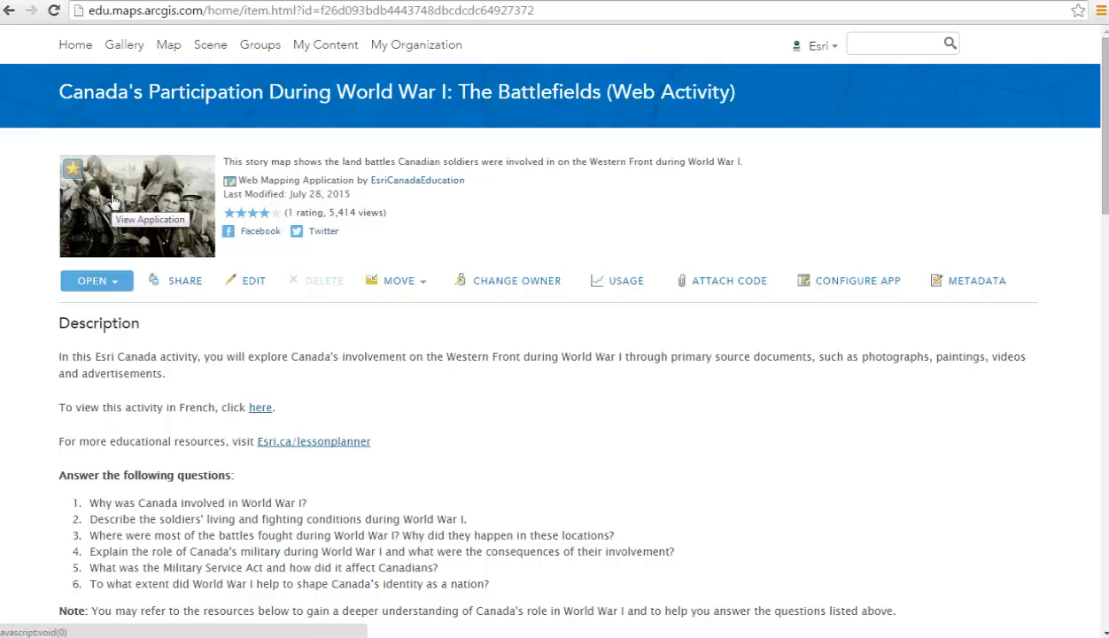
{"action": "left_click", "coordinate": [130, 52]}
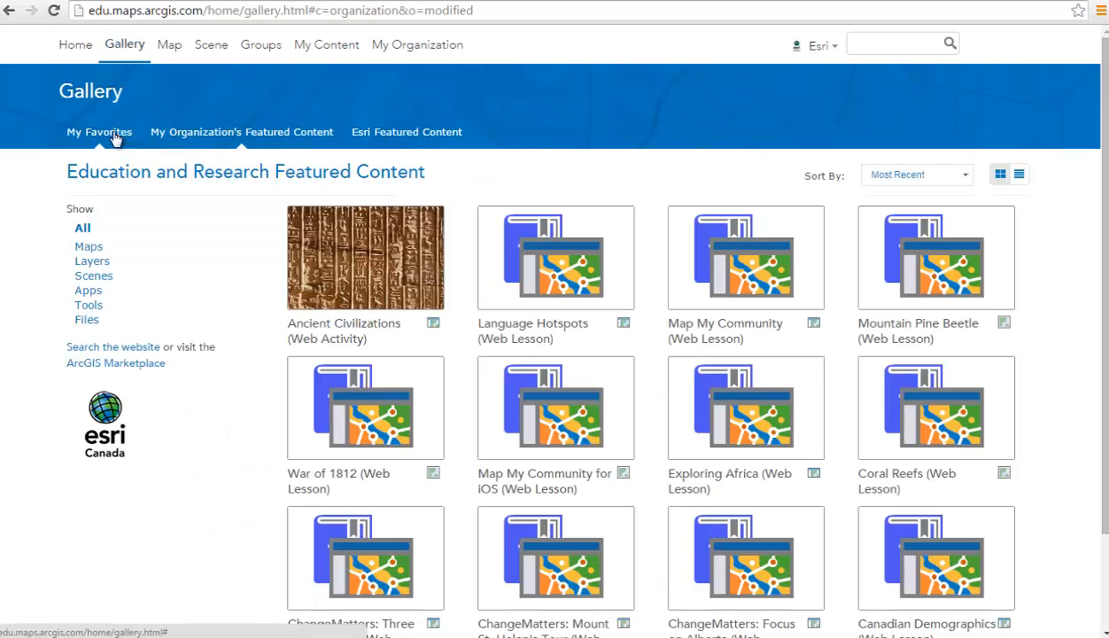
{"action": "left_click", "coordinate": [114, 137]}
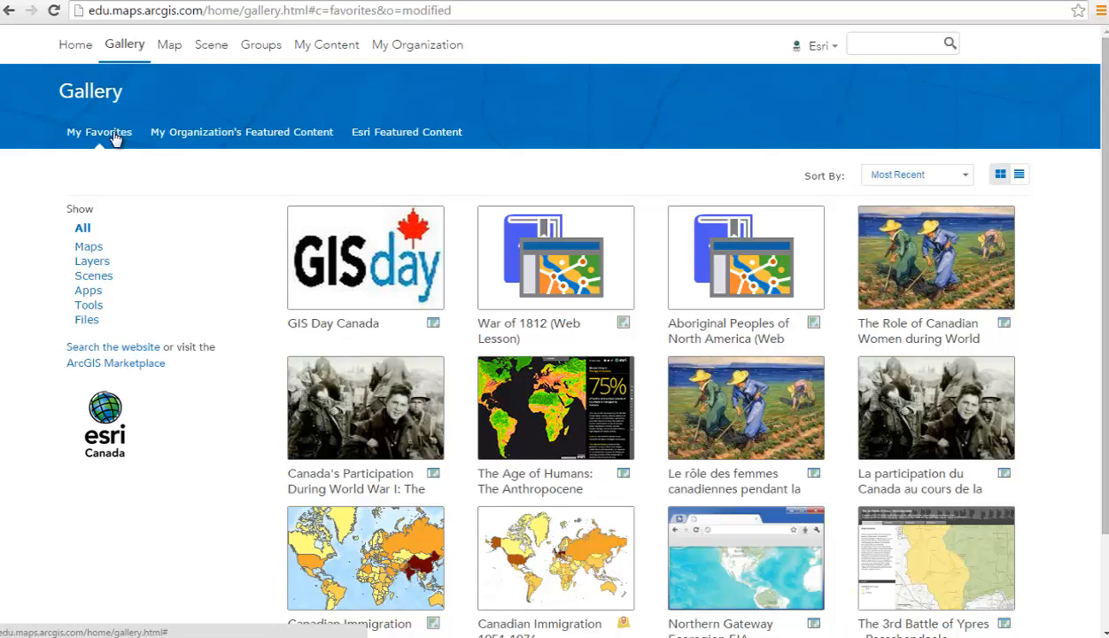
{"action": "left_click", "coordinate": [168, 45]}
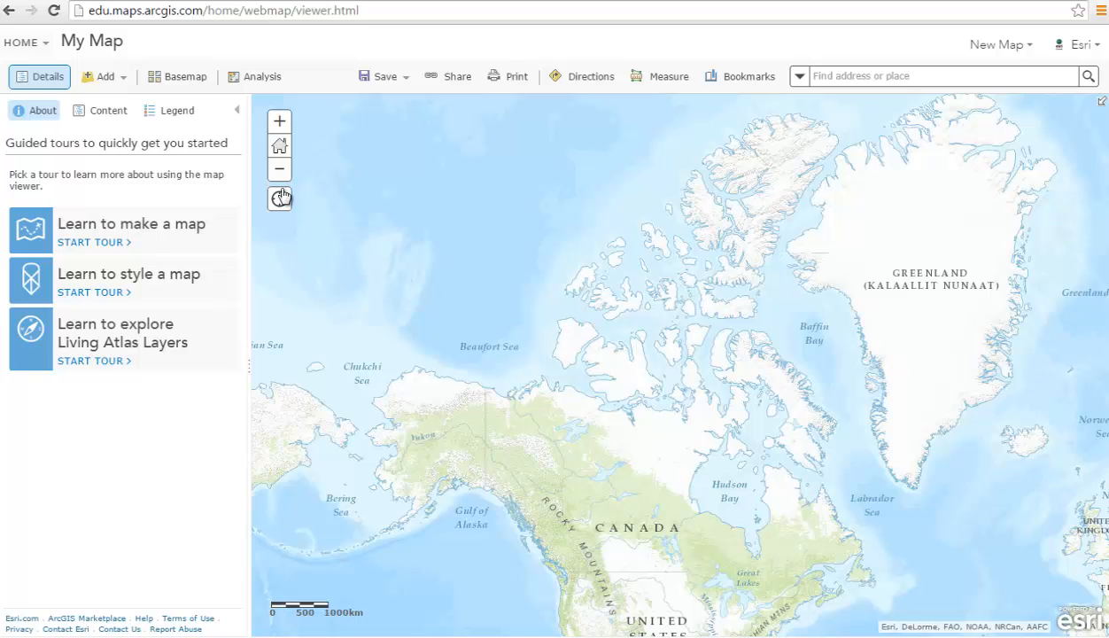
Preview several basemaps, from Dark Gray Canvas to National Geographic, and settle on Topographic.
{"action": "left_click", "coordinate": [188, 80]}
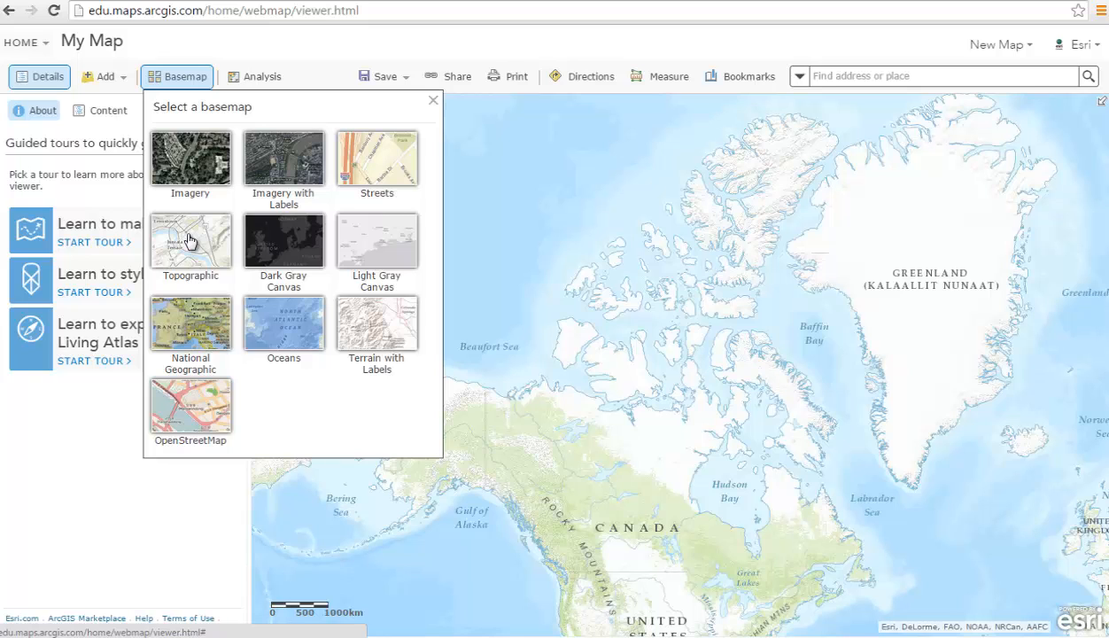
{"action": "left_click", "coordinate": [273, 249]}
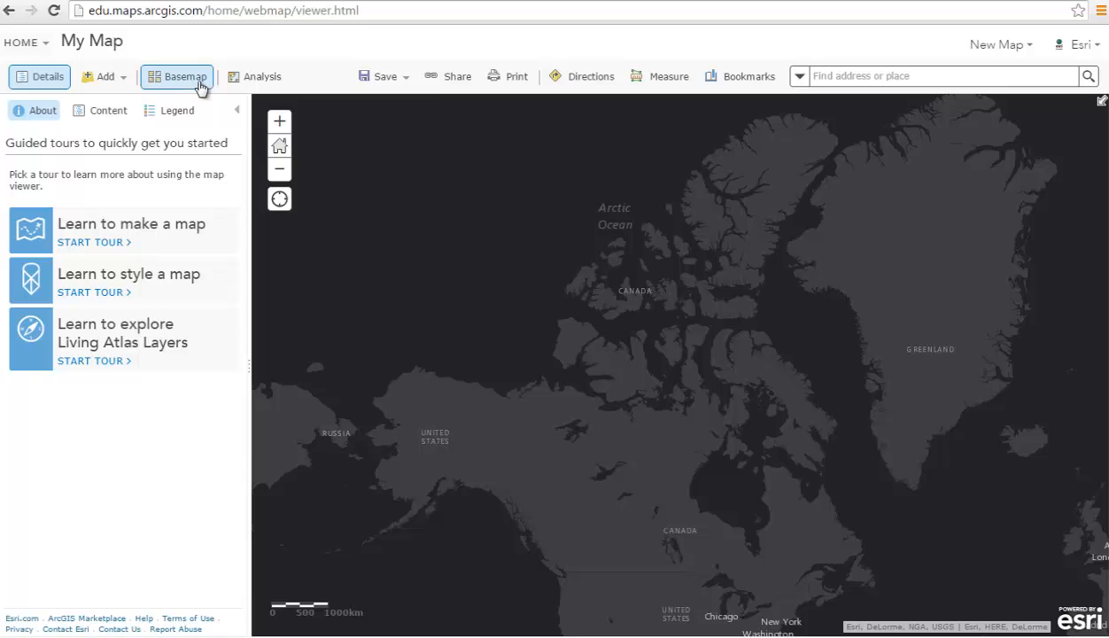
{"action": "left_click", "coordinate": [200, 80]}
{"action": "left_click", "coordinate": [277, 180]}
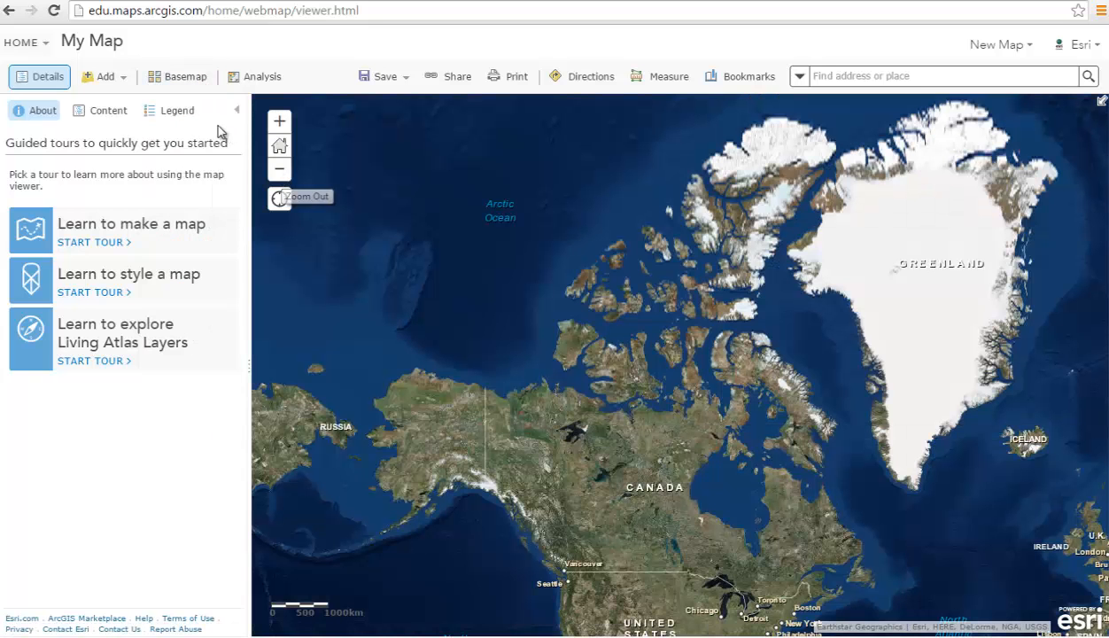
{"action": "left_click", "coordinate": [180, 78]}
{"action": "left_click", "coordinate": [370, 303]}
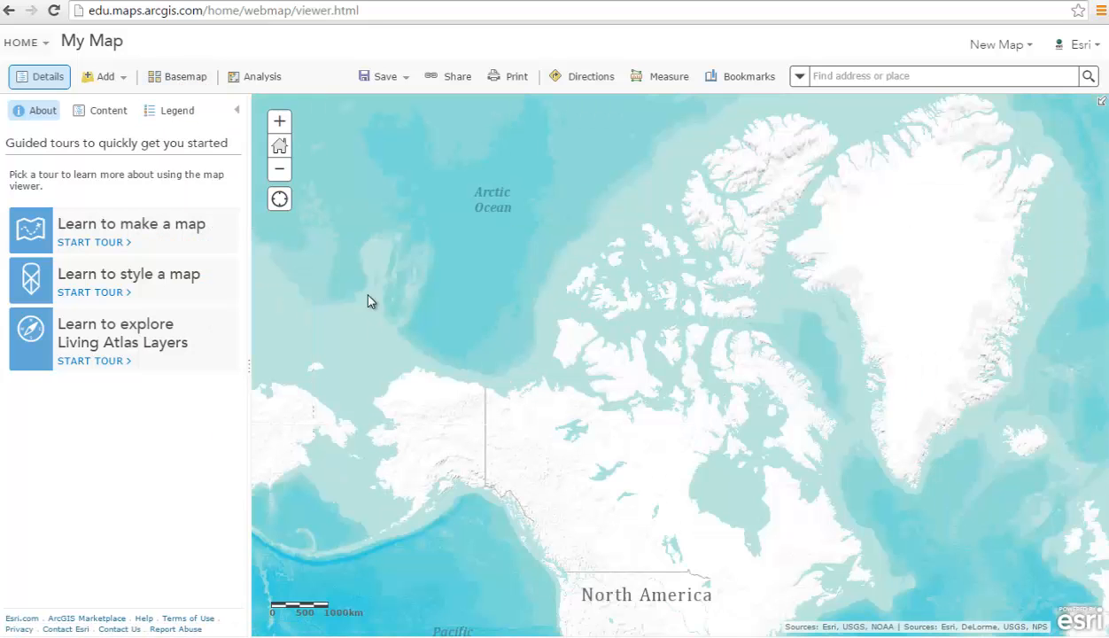
{"action": "left_click", "coordinate": [189, 82]}
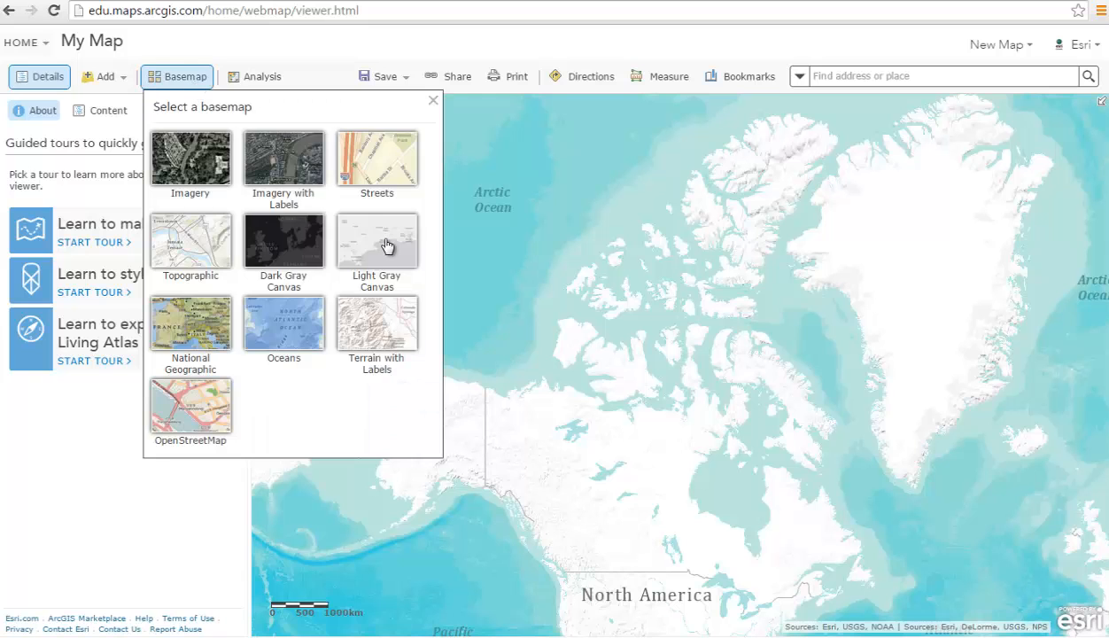
{"action": "left_click", "coordinate": [385, 245]}
{"action": "left_click", "coordinate": [181, 76]}
{"action": "left_click", "coordinate": [197, 326]}
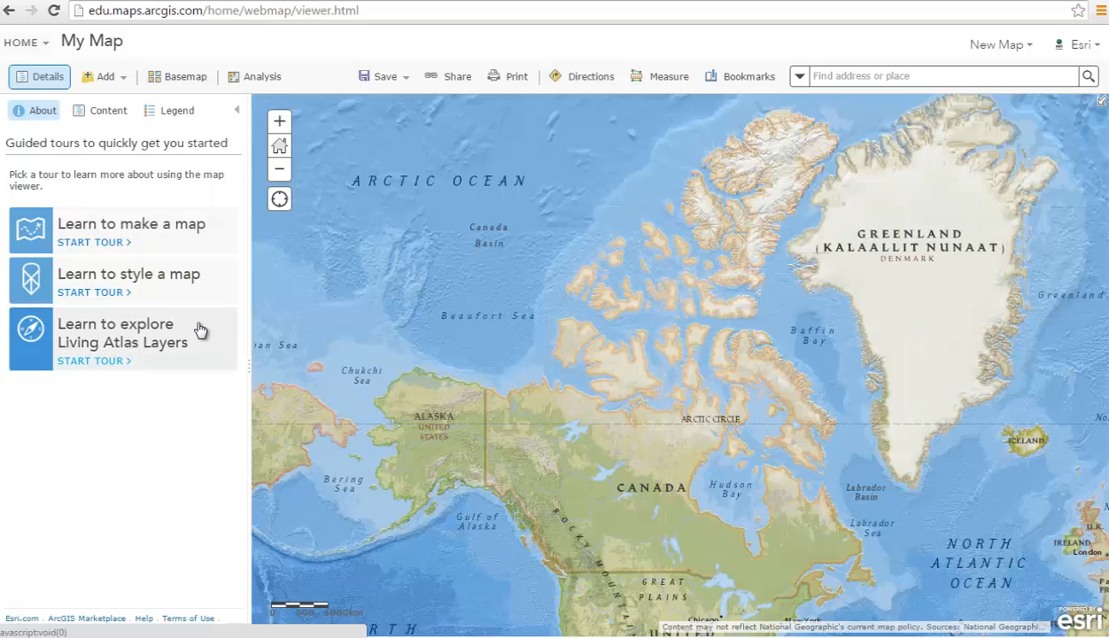
{"action": "left_click", "coordinate": [182, 78]}
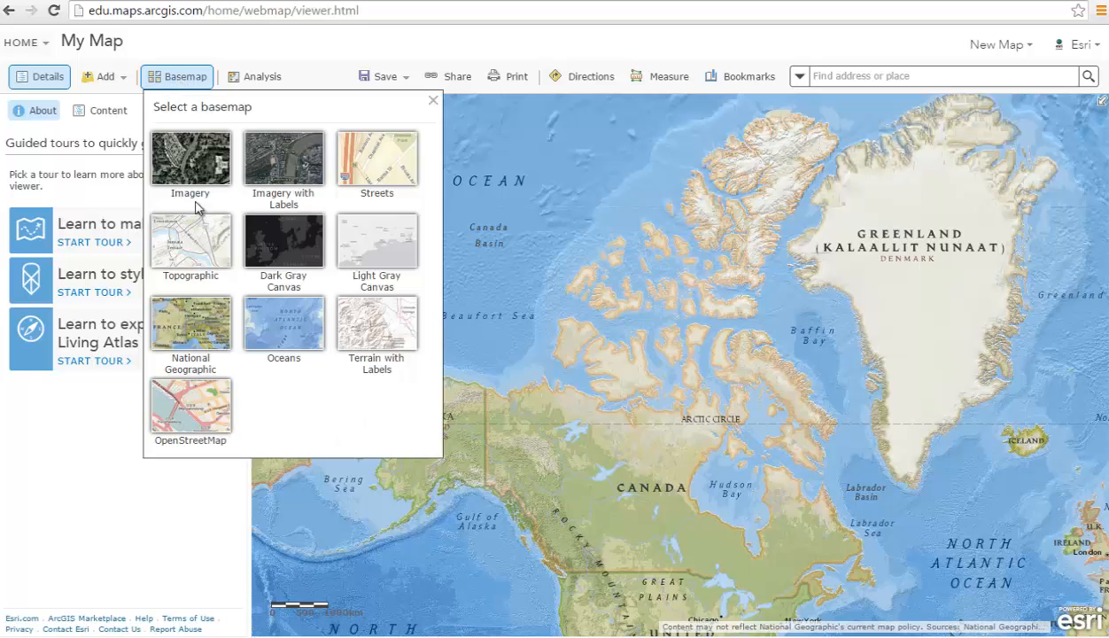
{"action": "left_click", "coordinate": [203, 247]}
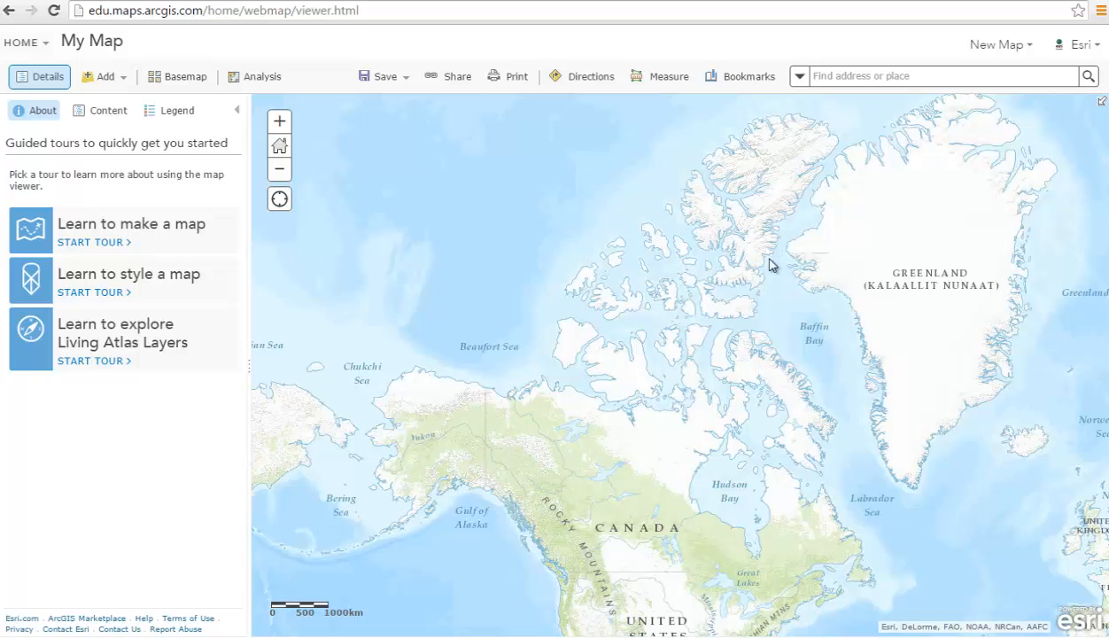
Search for University of Toronto and zoom to the 315 Bloor St W result.
{"action": "left_click", "coordinate": [846, 78]}
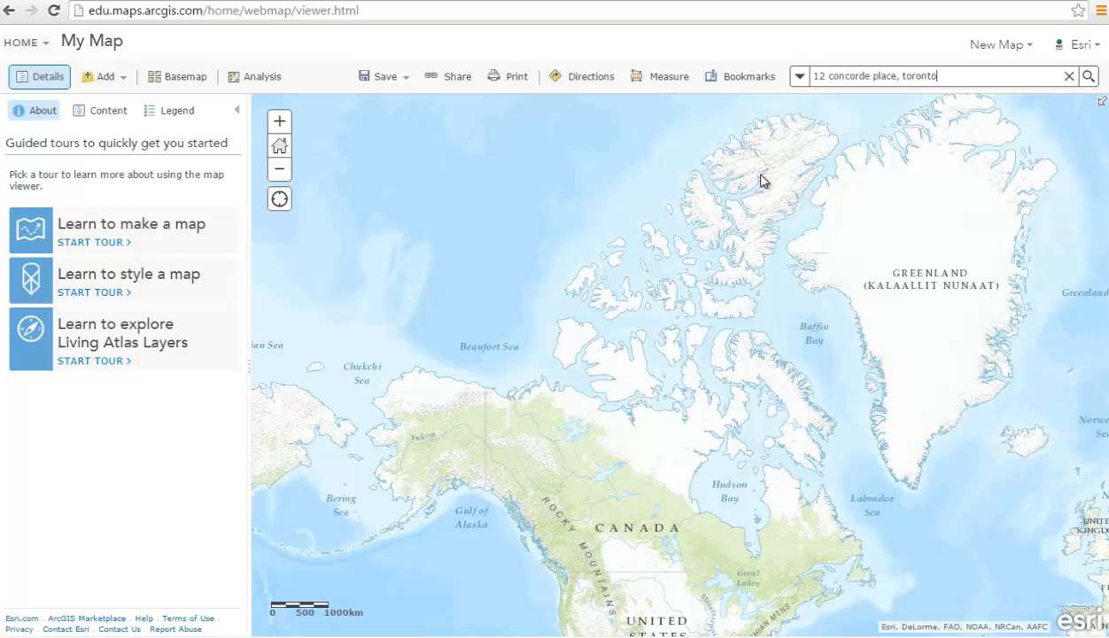
{"action": "key", "text": "ctrl+a"}
{"action": "type", "text": "university of Toronto"}
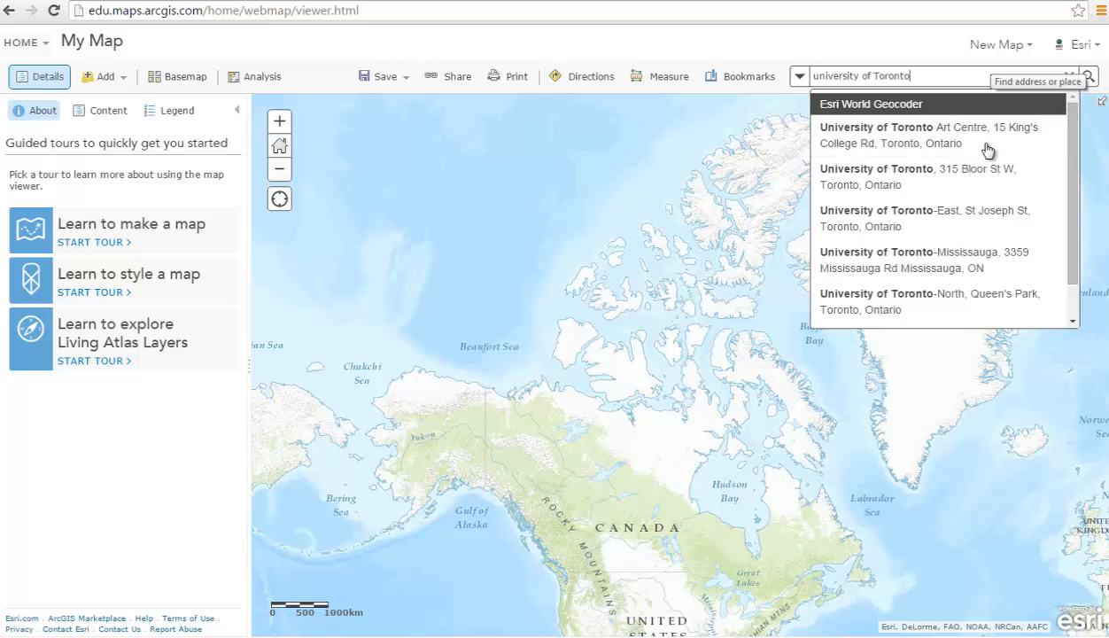
{"action": "left_click", "coordinate": [984, 172]}
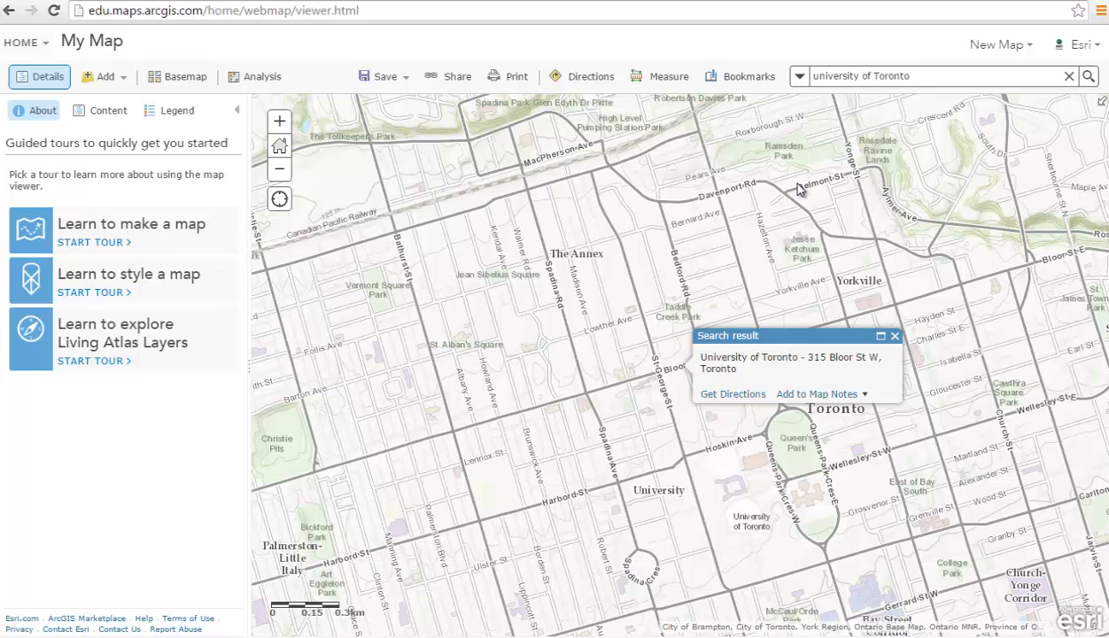
Zoom closely into the University of Toronto campus, then return to the default Canada extent.
{"action": "key", "text": "Return"}
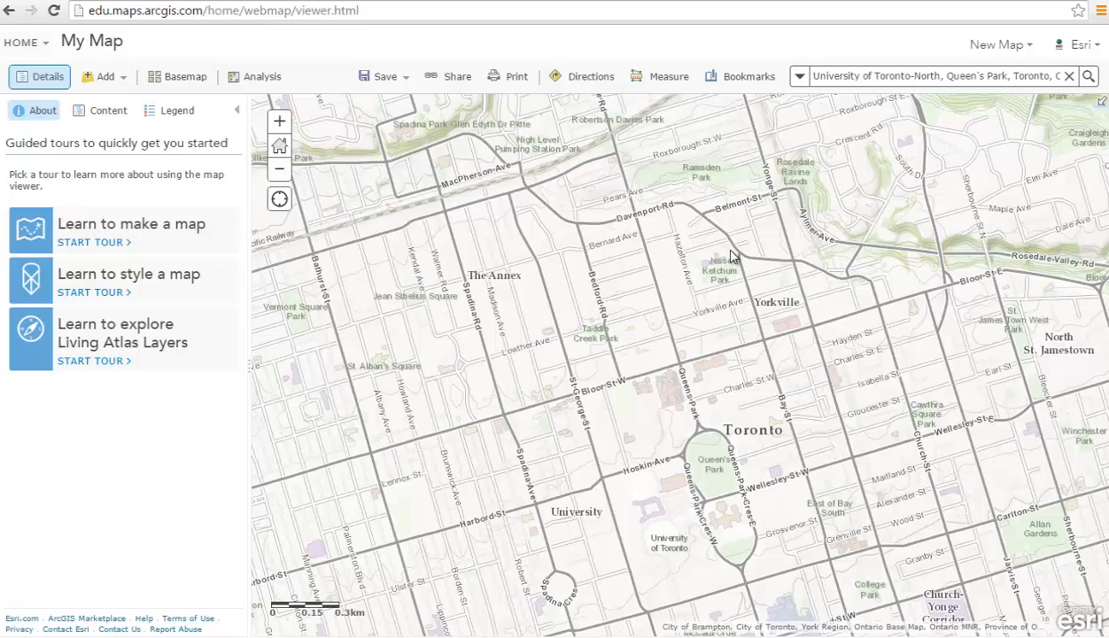
{"action": "scroll", "coordinate": [739, 353], "scroll_direction": "up", "scroll_amount": 2}
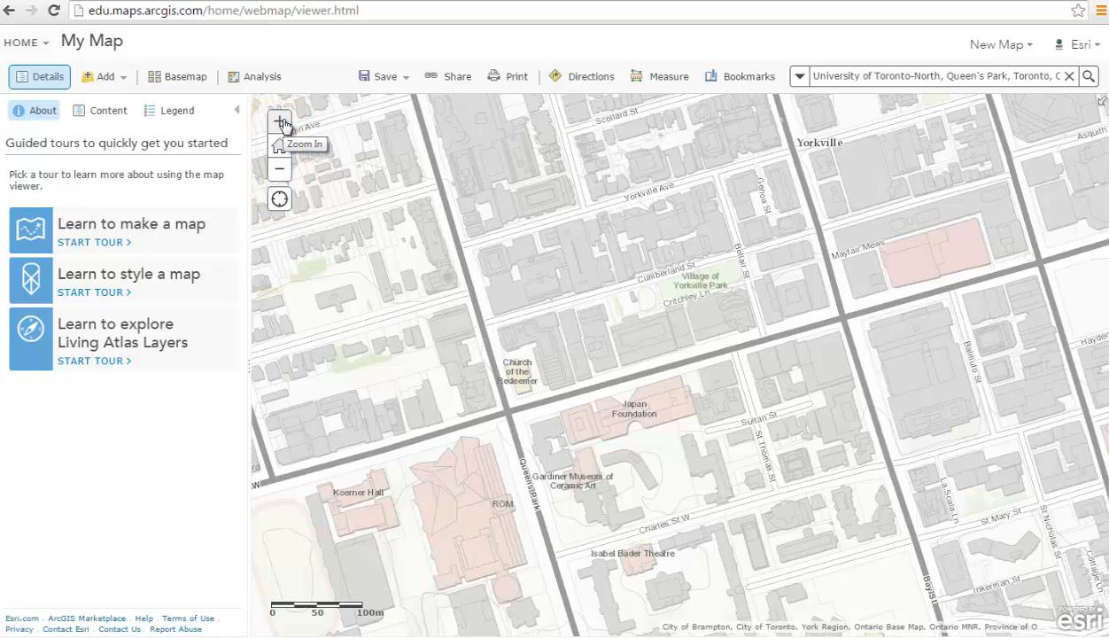
{"action": "left_click", "coordinate": [282, 123]}
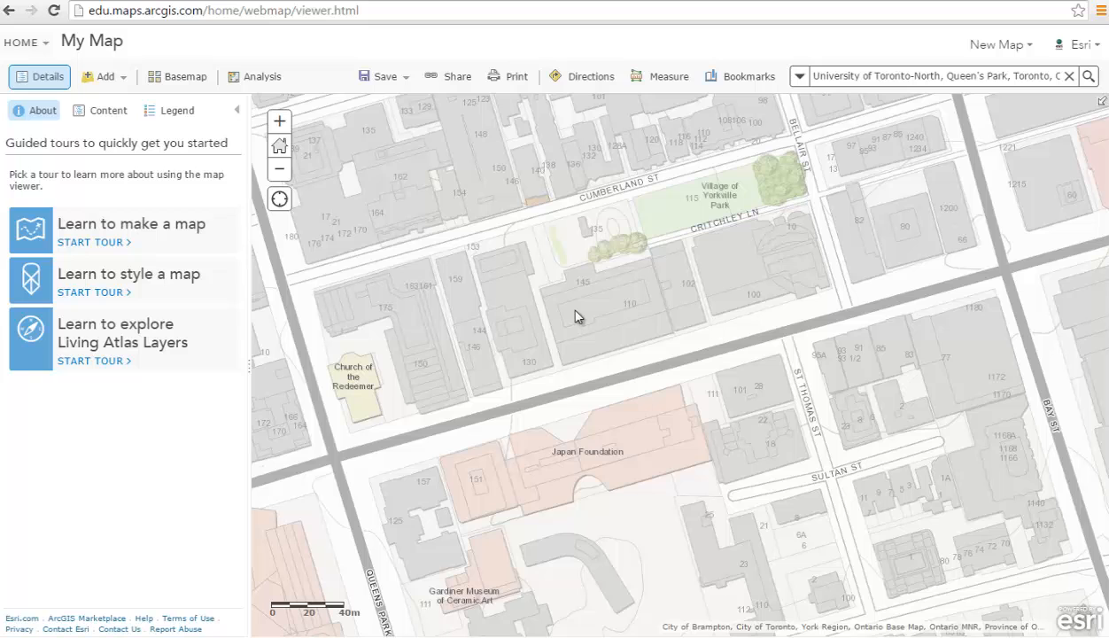
{"action": "left_click_drag", "start_coordinate": [575, 310], "coordinate": [835, 479]}
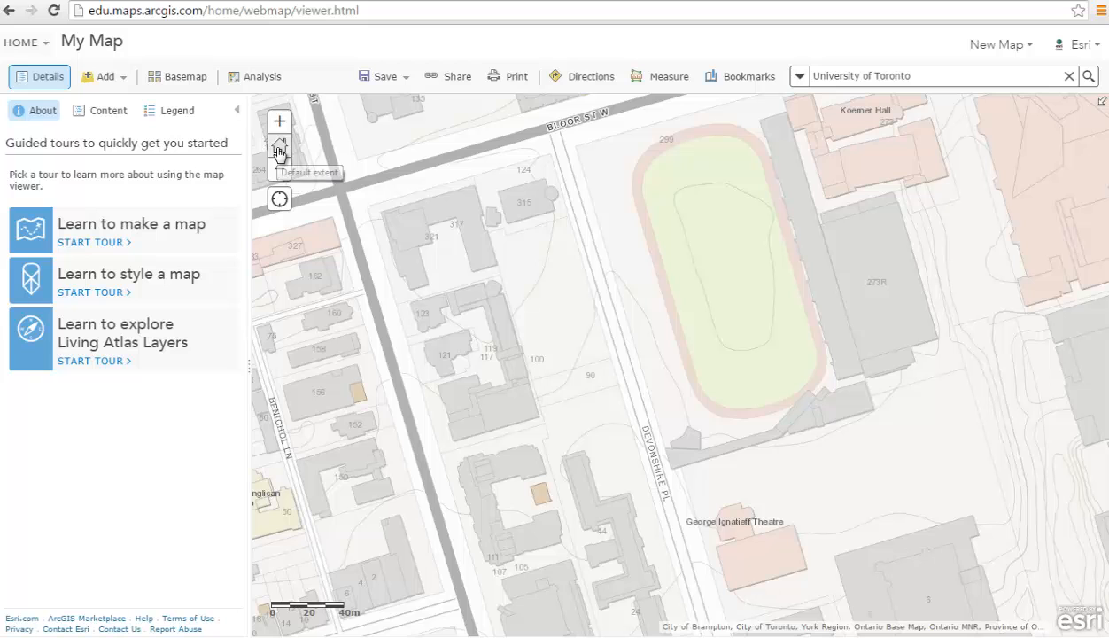
{"action": "left_click", "coordinate": [279, 146]}
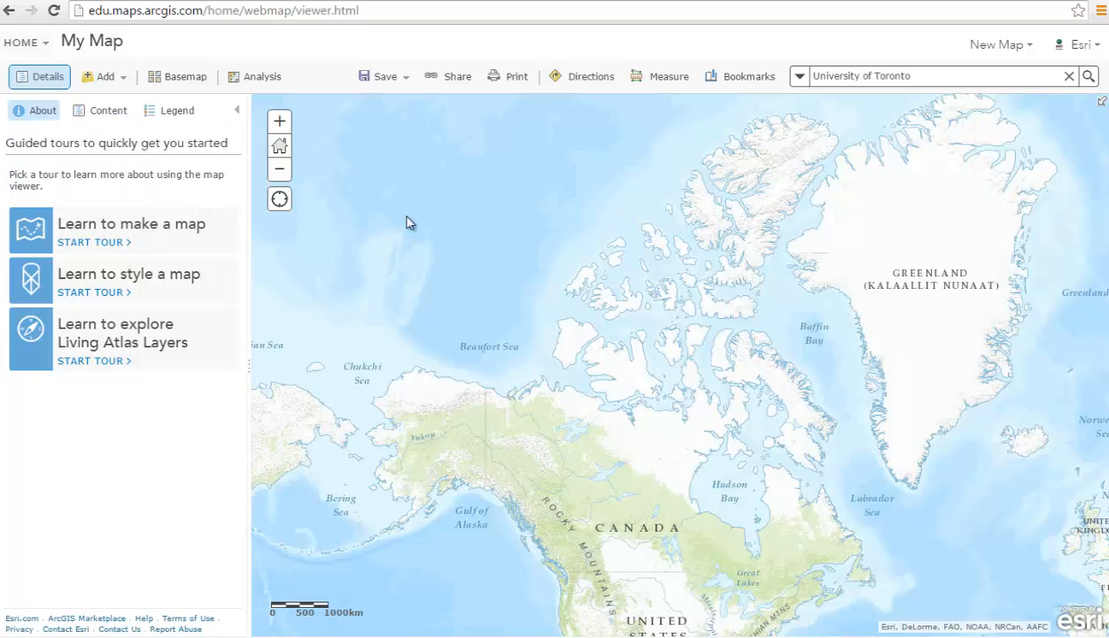
Search ArcGIS Online layers for 'Arccanada' without limiting results to the map area.
{"action": "left_click", "coordinate": [122, 84]}
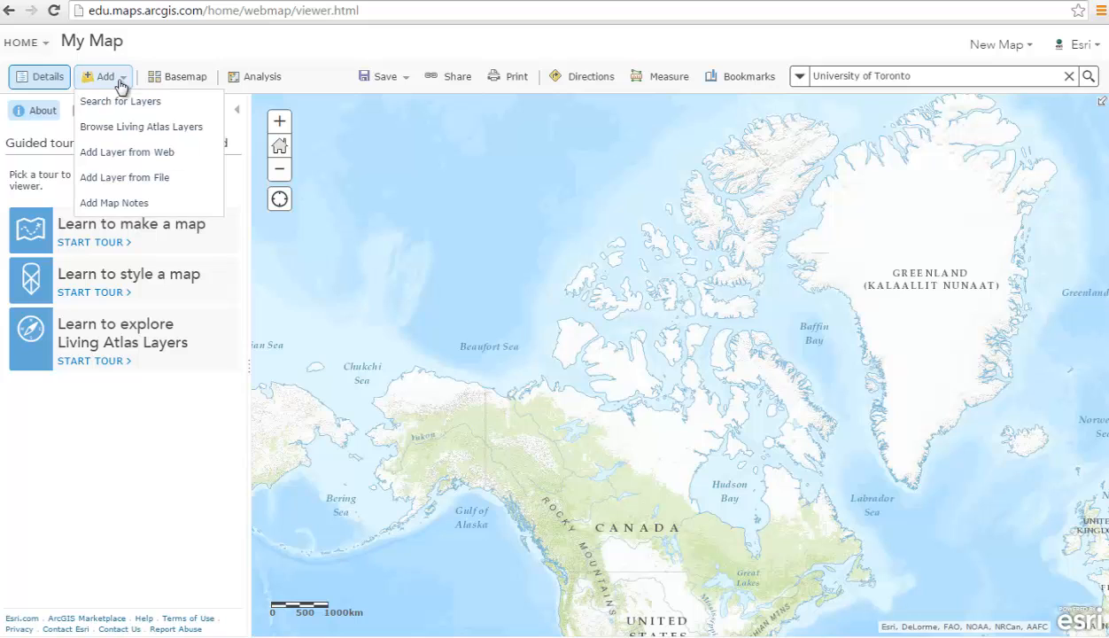
{"action": "left_click", "coordinate": [127, 104]}
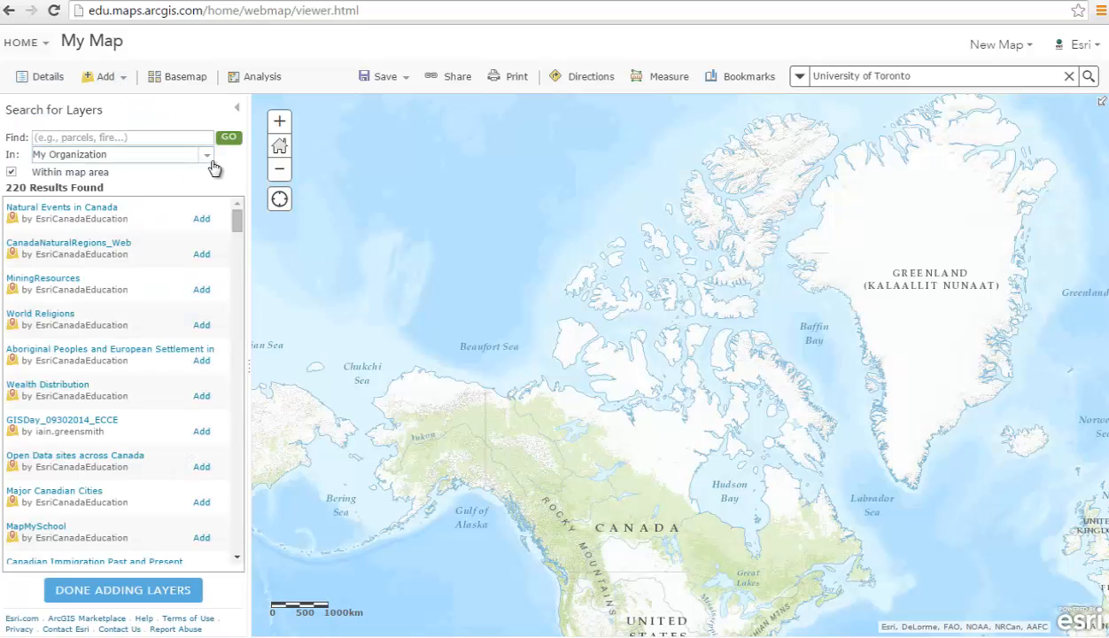
{"action": "left_click", "coordinate": [211, 157]}
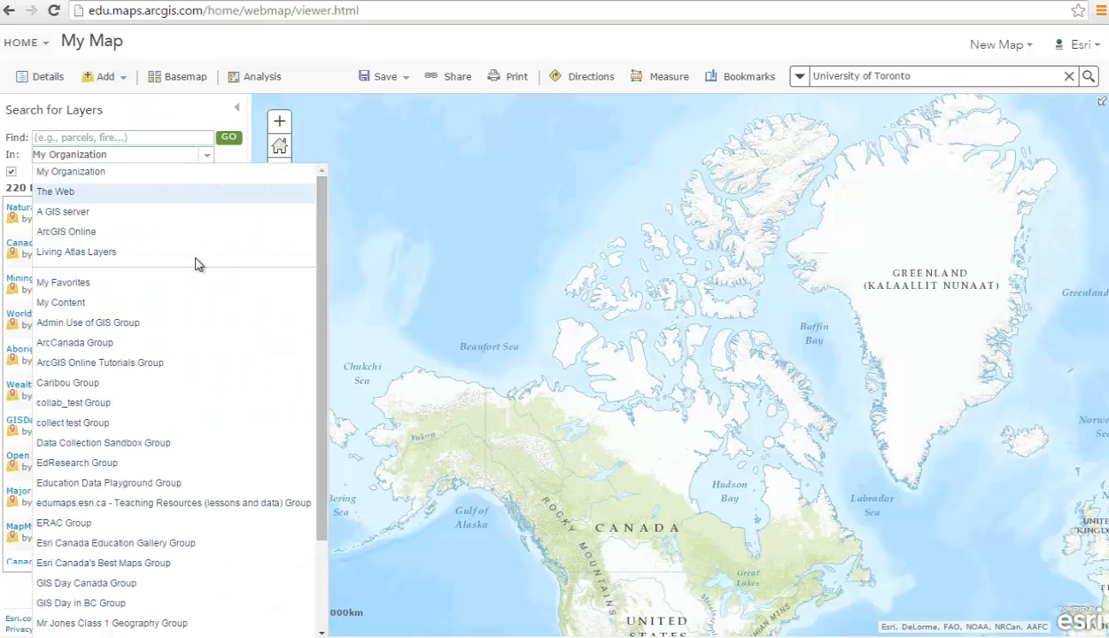
{"action": "left_click", "coordinate": [197, 234]}
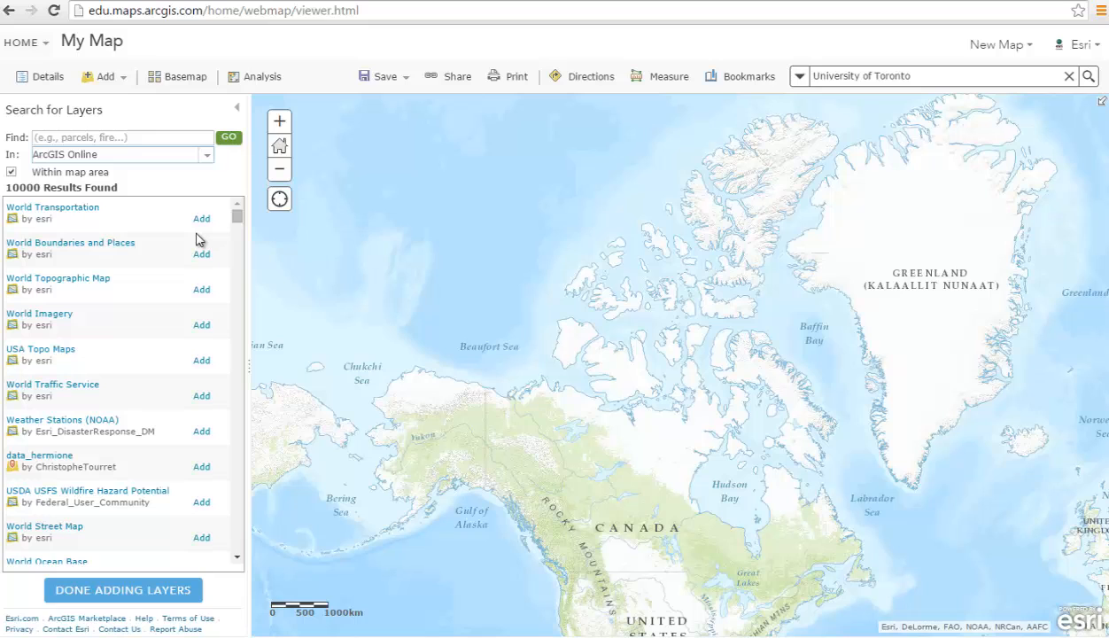
{"action": "left_click", "coordinate": [12, 173]}
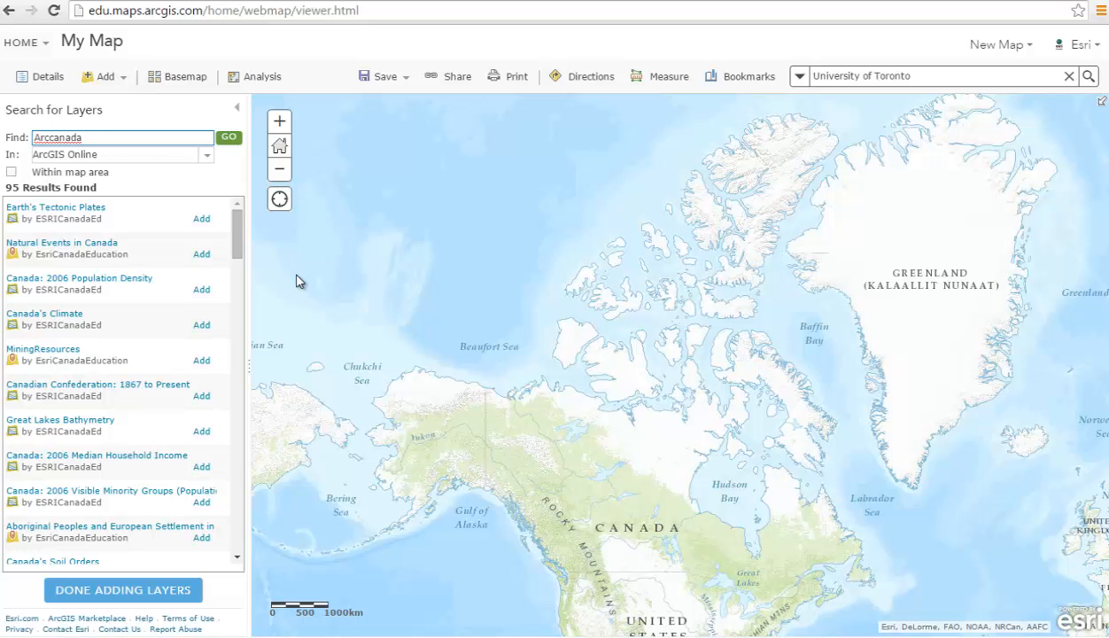
{"action": "key", "text": "BackSpace"}
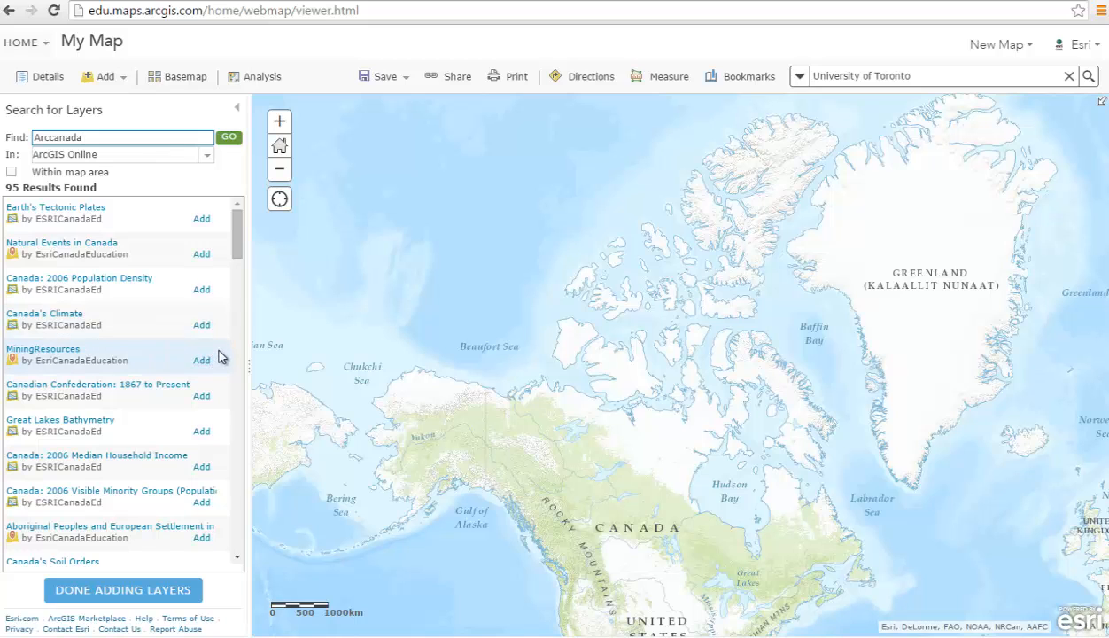
Review the Canada's Climate layer details and add it to the map.
{"action": "scroll", "coordinate": [219, 357], "scroll_direction": "down", "scroll_amount": 2}
{"action": "scroll", "coordinate": [229, 217], "scroll_direction": "up", "scroll_amount": 2}
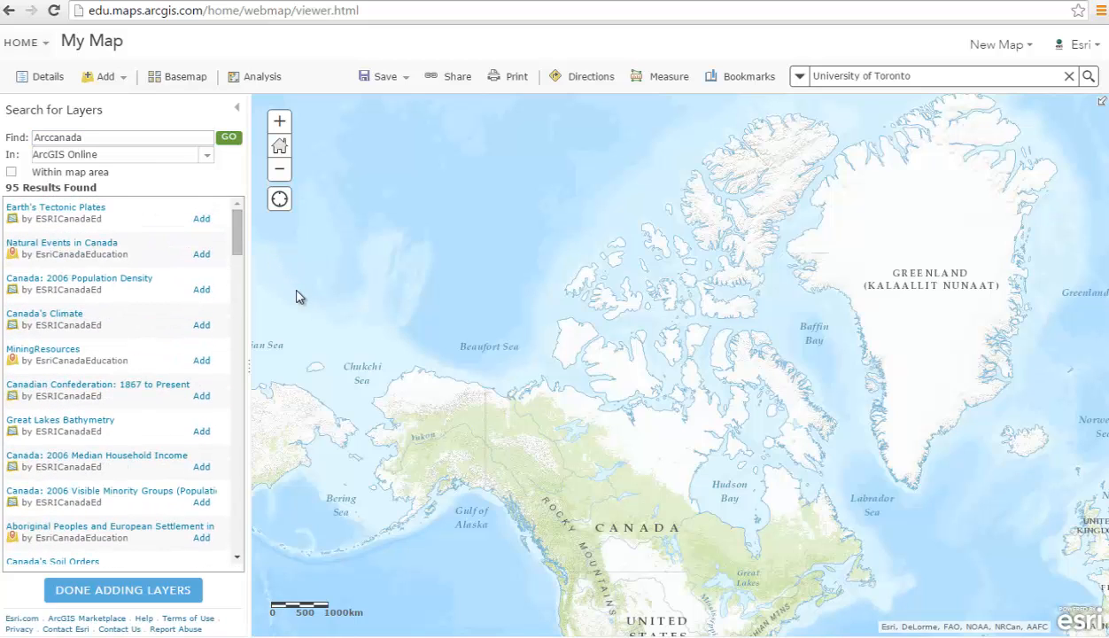
{"action": "left_click", "coordinate": [74, 317]}
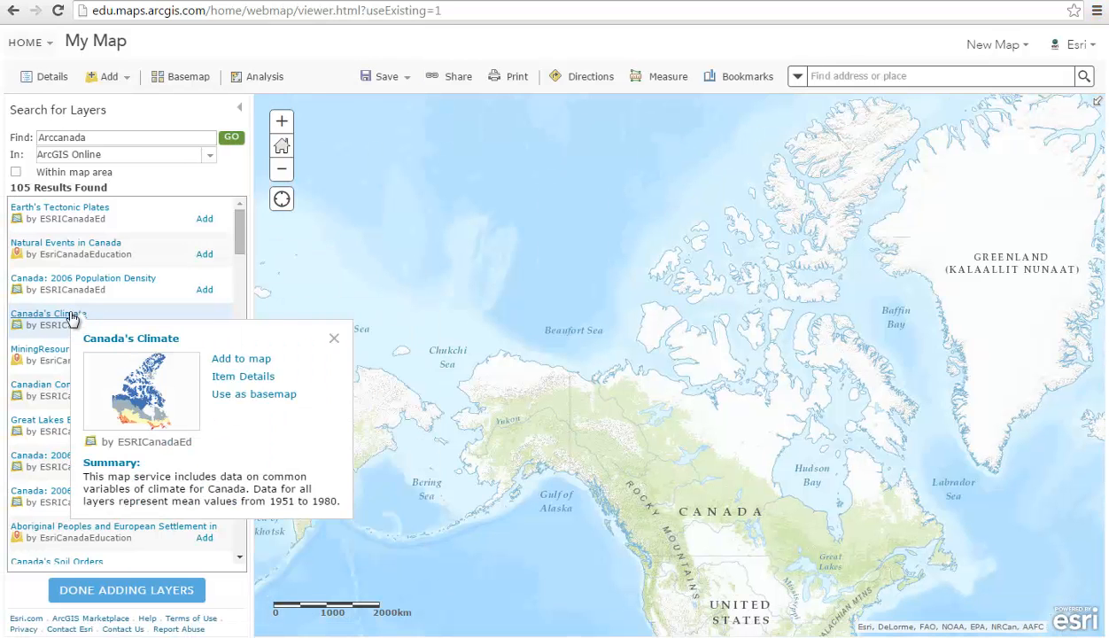
{"action": "left_click", "coordinate": [334, 339]}
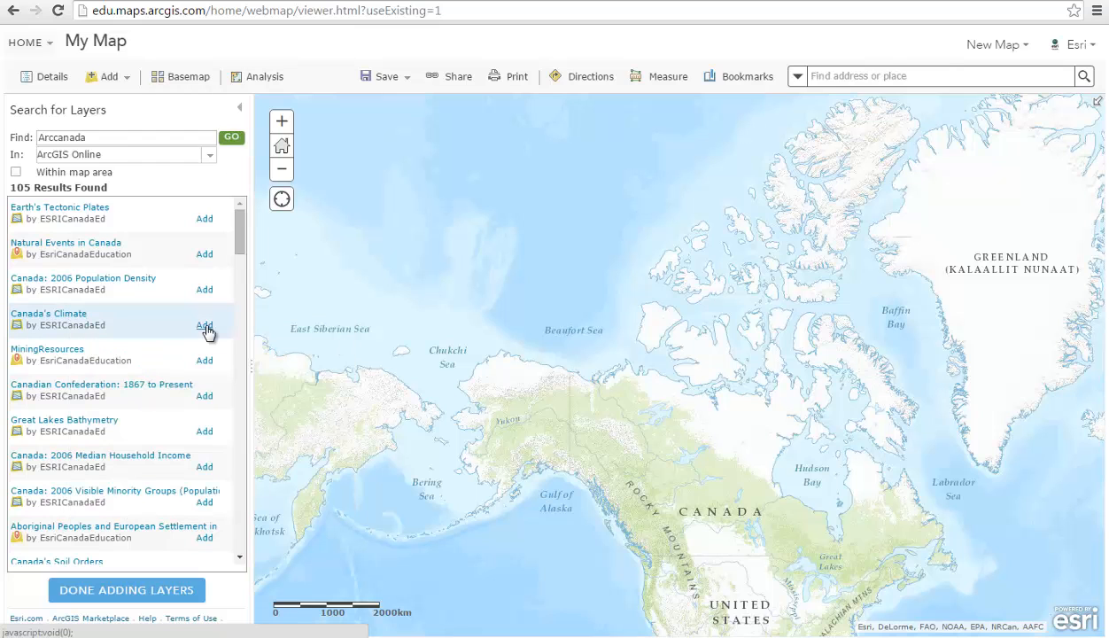
{"action": "left_click", "coordinate": [205, 326]}
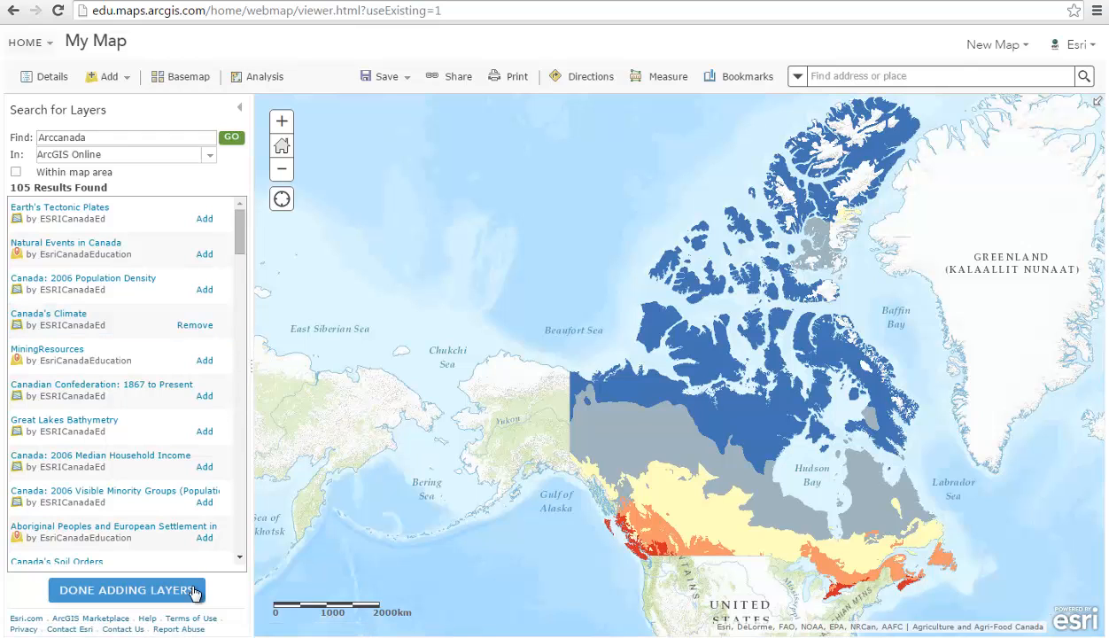
{"action": "left_click", "coordinate": [127, 590]}
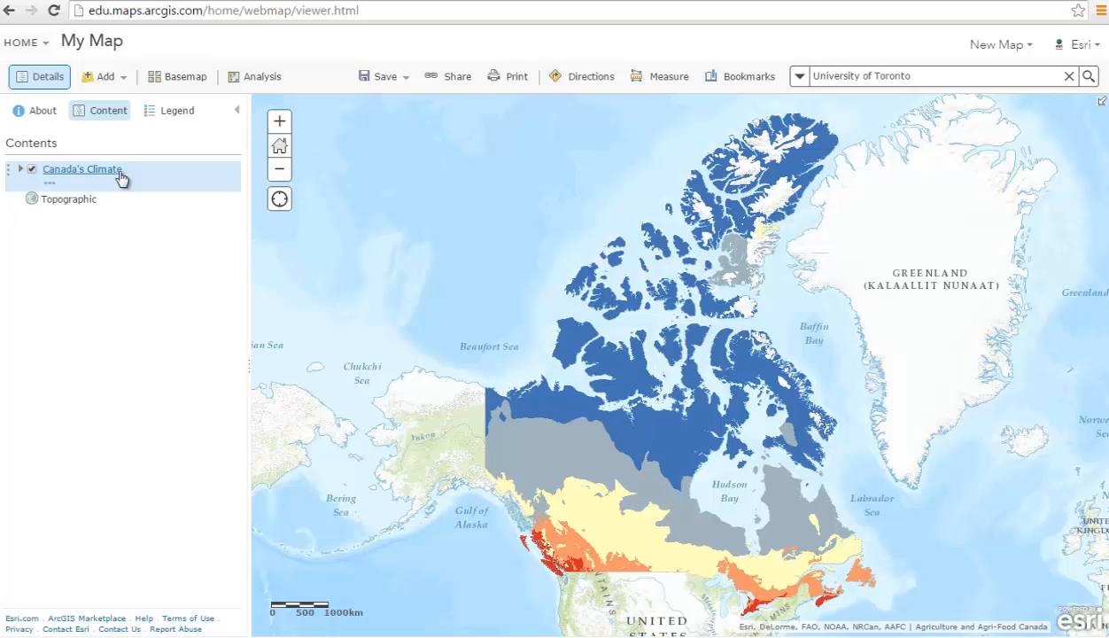
{"action": "left_click", "coordinate": [121, 179]}
{"action": "mouse_move", "coordinate": [124, 200]}
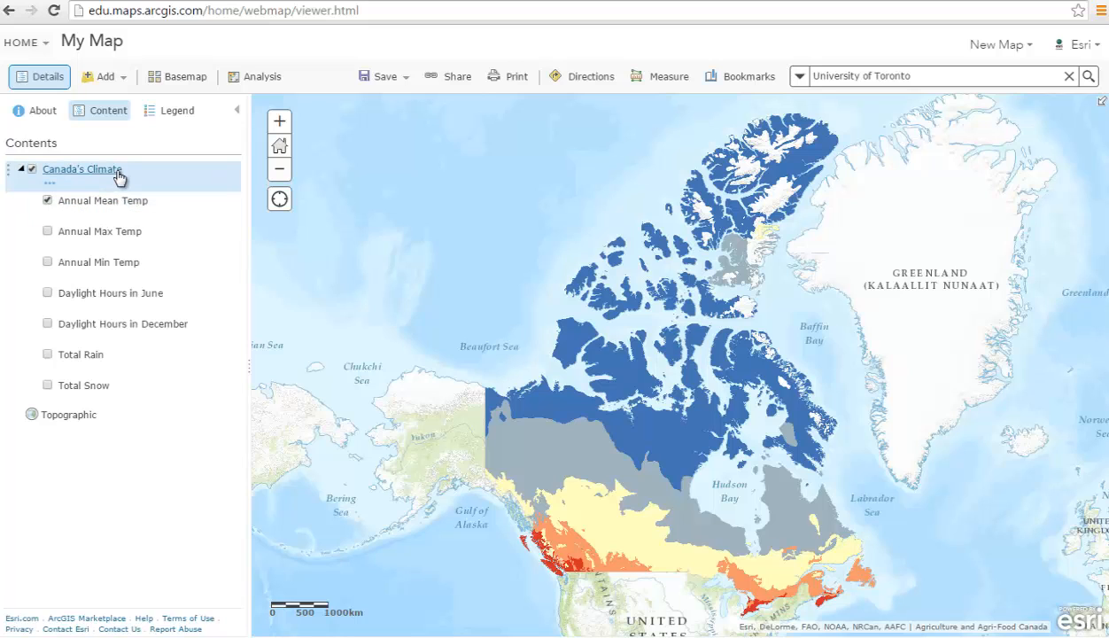
{"action": "left_click", "coordinate": [48, 201]}
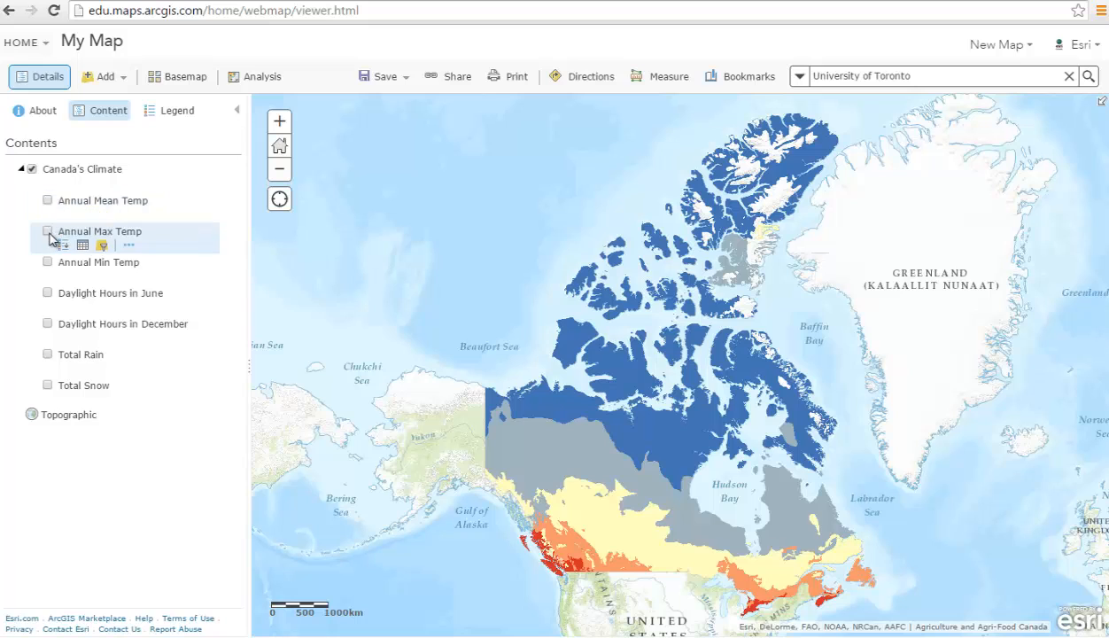
{"action": "left_click", "coordinate": [47, 324]}
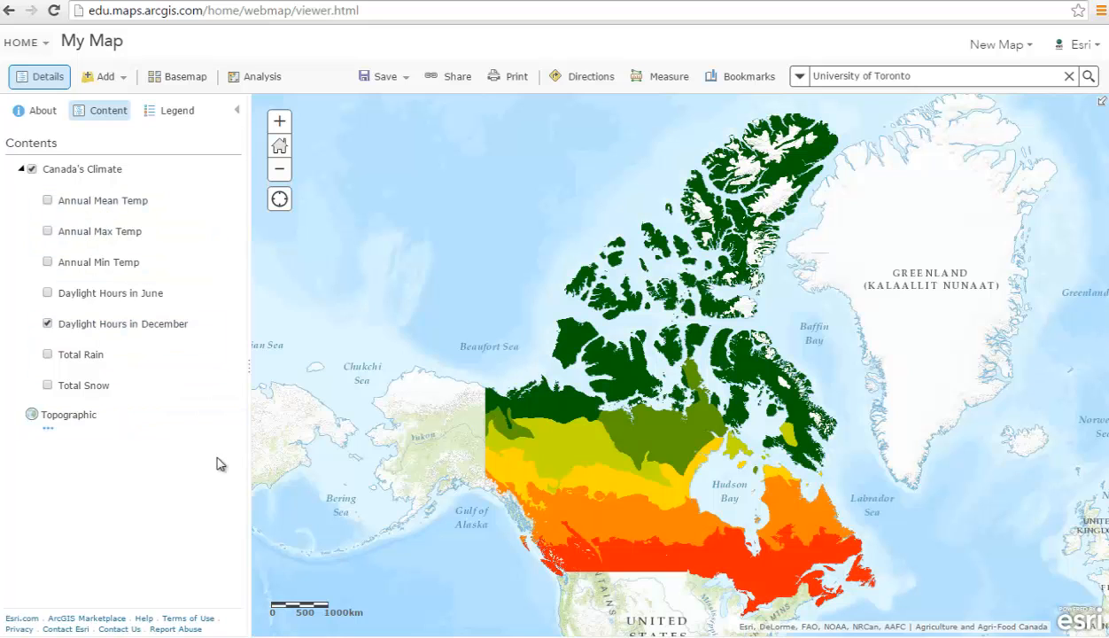
{"action": "left_click", "coordinate": [150, 326]}
{"action": "left_click", "coordinate": [168, 110]}
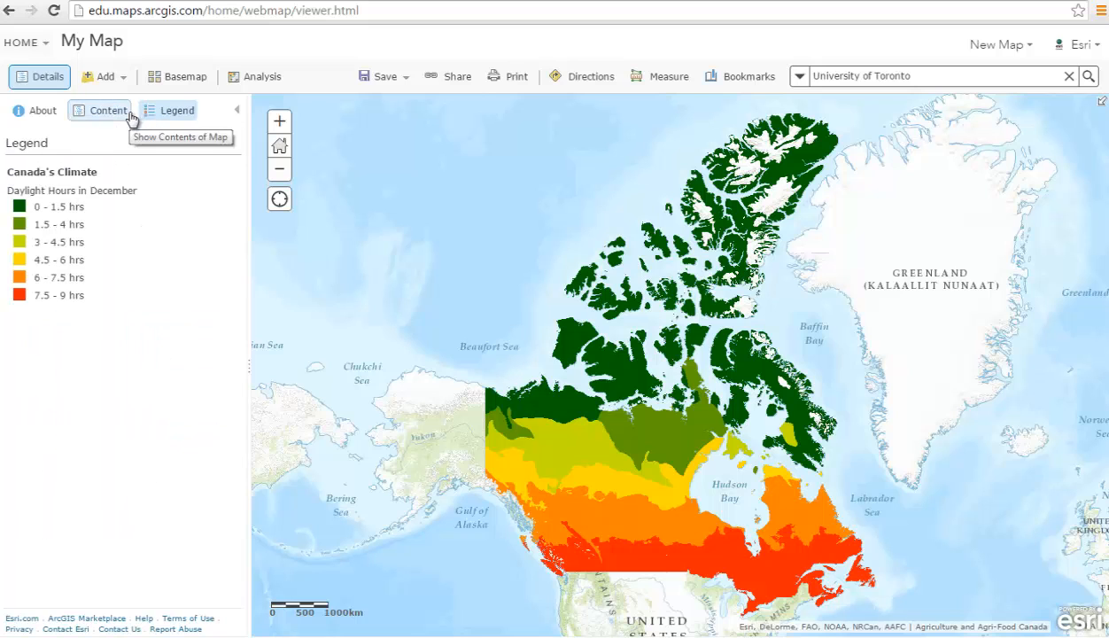
{"action": "left_click", "coordinate": [123, 112]}
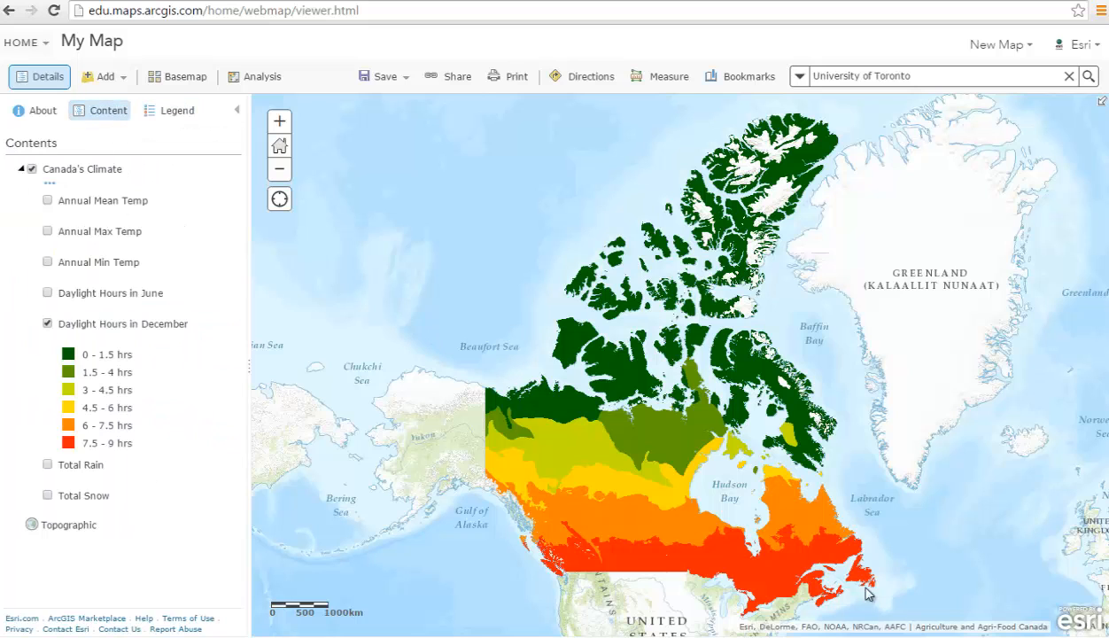
{"action": "left_click", "coordinate": [809, 521]}
{"action": "left_click", "coordinate": [661, 530]}
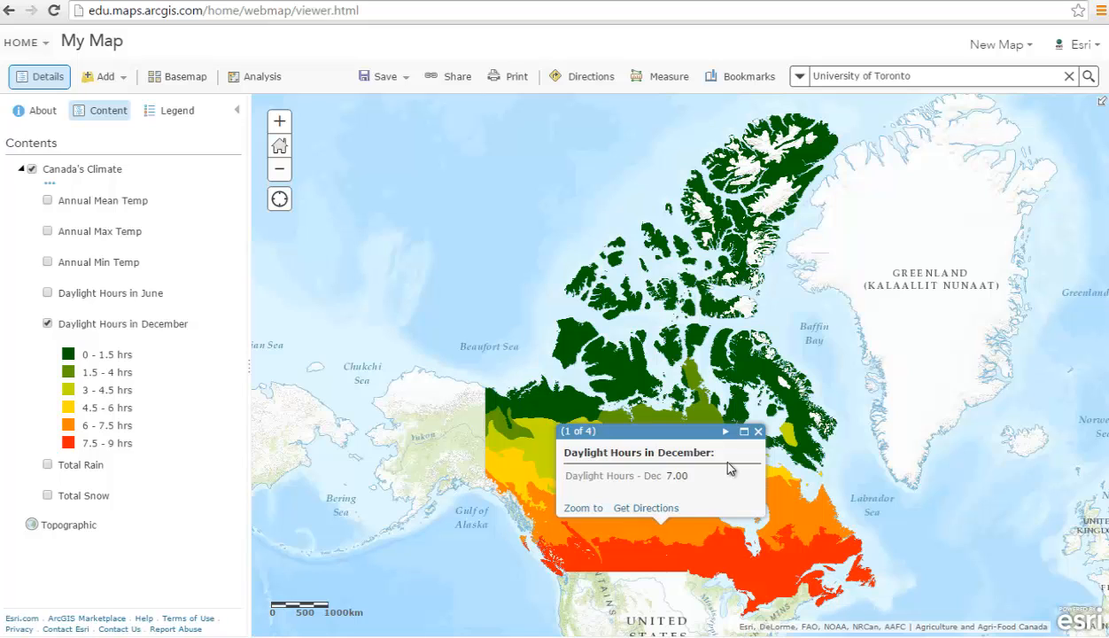
{"action": "left_click", "coordinate": [780, 390]}
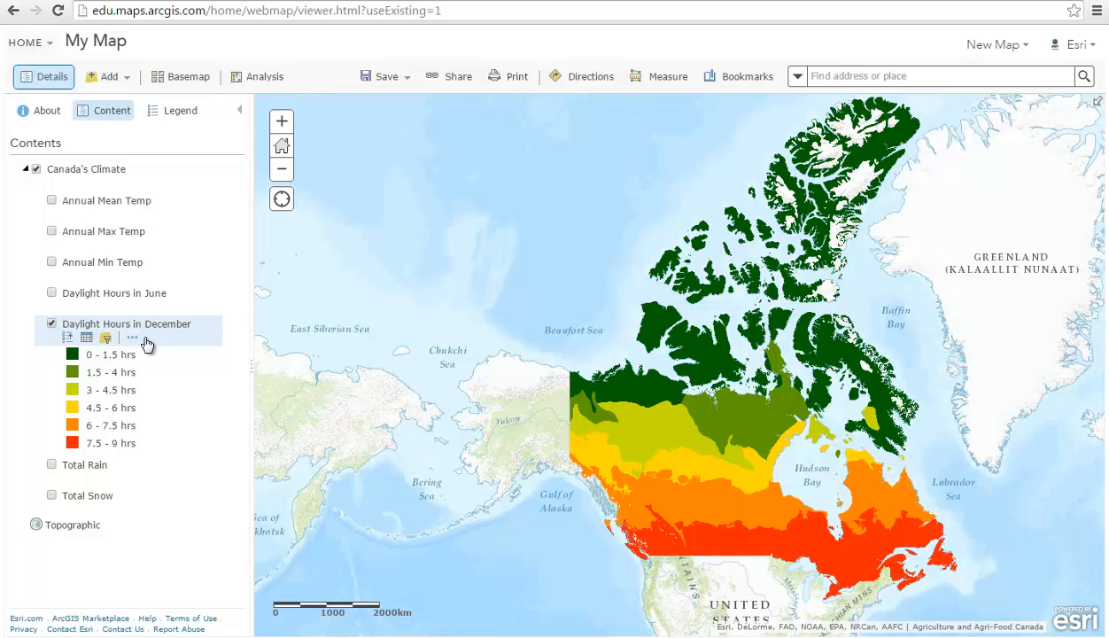
Open the Daylight Hours in December attribute table and scroll through its 3,169 features.
{"action": "left_click", "coordinate": [86, 341]}
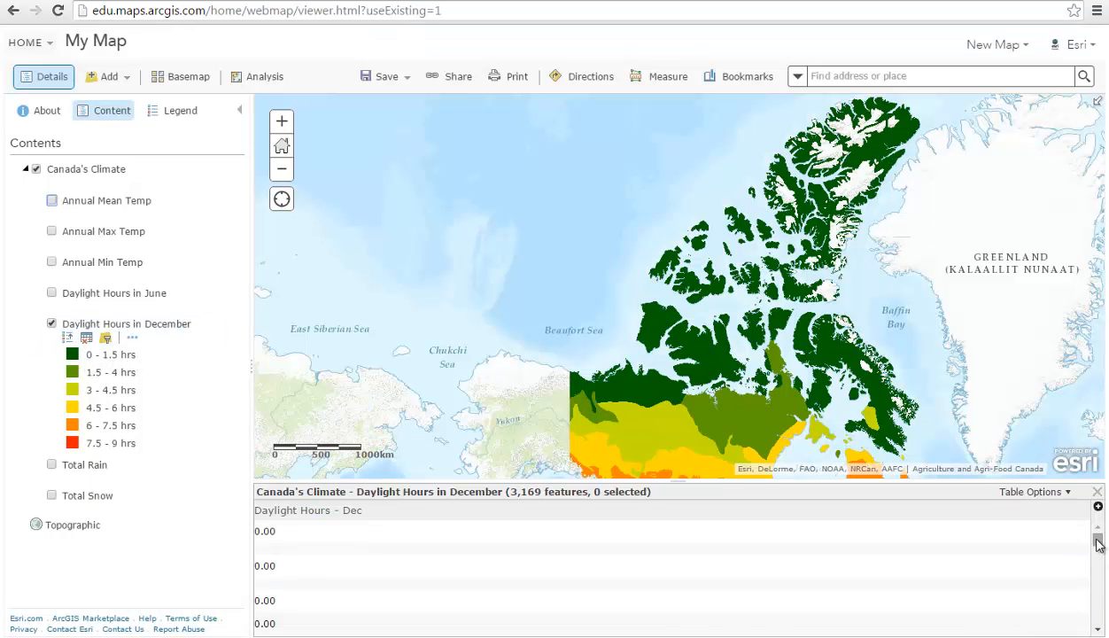
{"action": "left_click_drag", "start_coordinate": [1098, 544], "coordinate": [1100, 607]}
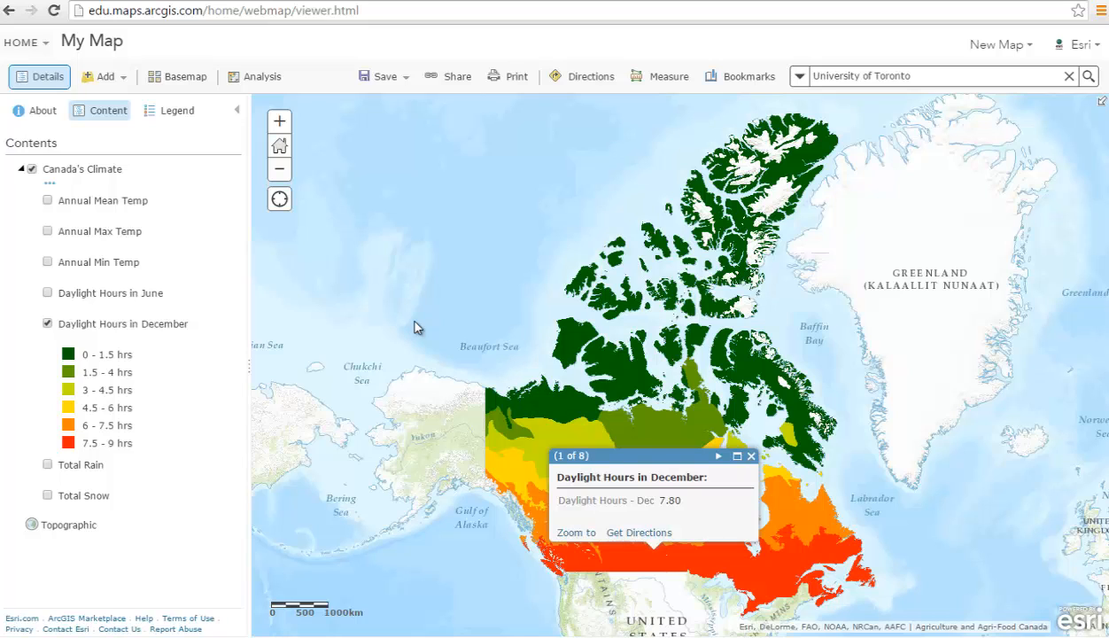
Create a new blank map, then choose Add Map Notes.
{"action": "left_click", "coordinate": [999, 46]}
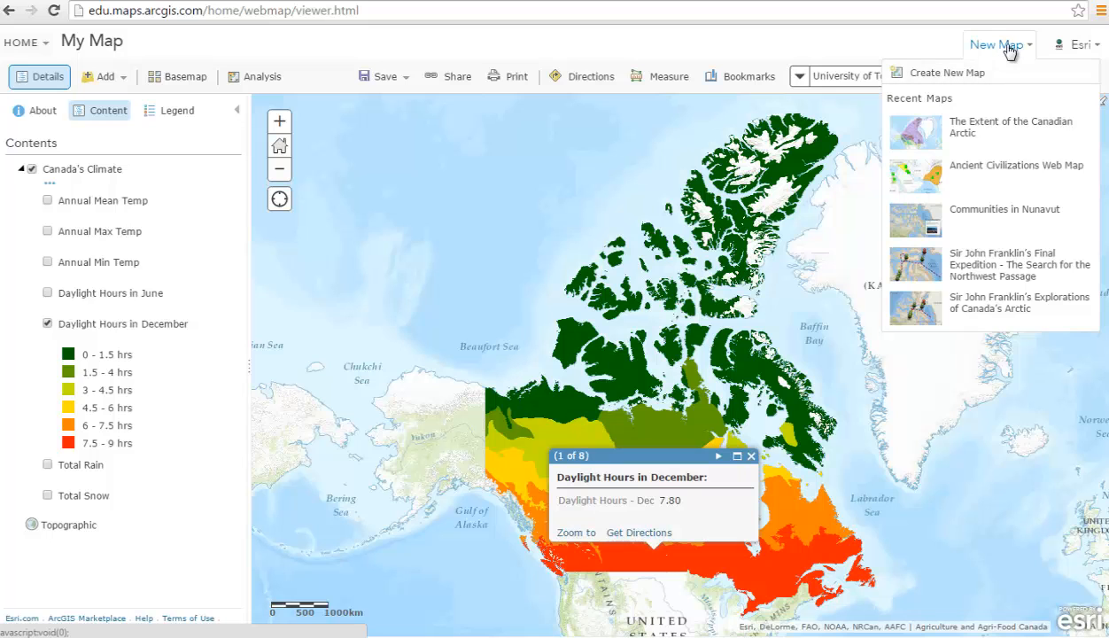
{"action": "left_click", "coordinate": [975, 73]}
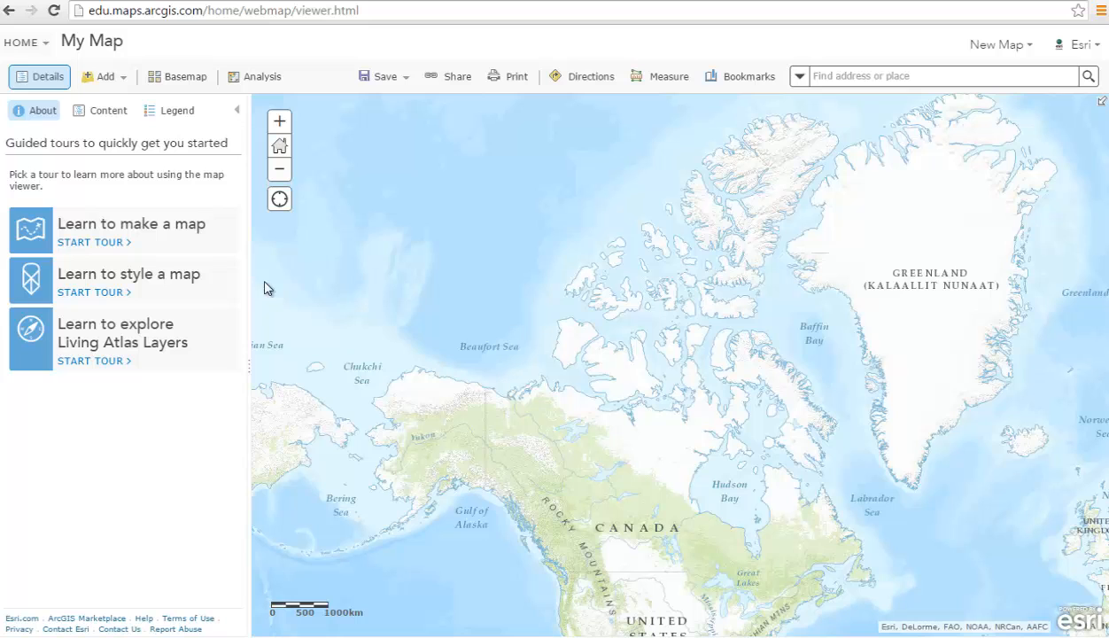
{"action": "left_click", "coordinate": [107, 82]}
{"action": "left_click", "coordinate": [140, 204]}
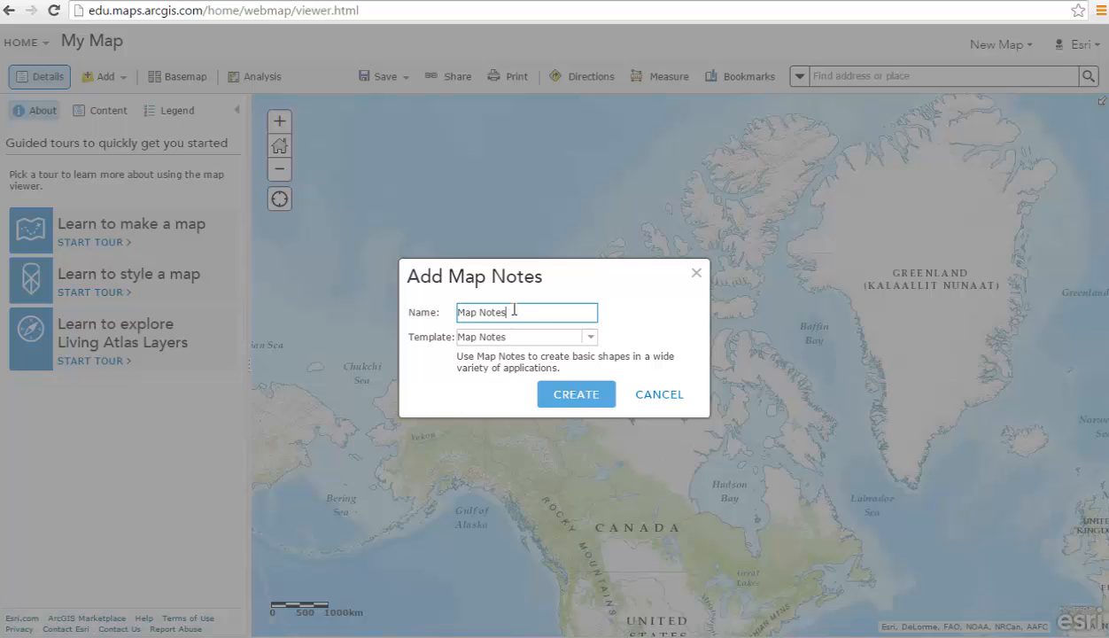
Create a Map Notes layer with the default name on the new map.
{"action": "left_click", "coordinate": [581, 396]}
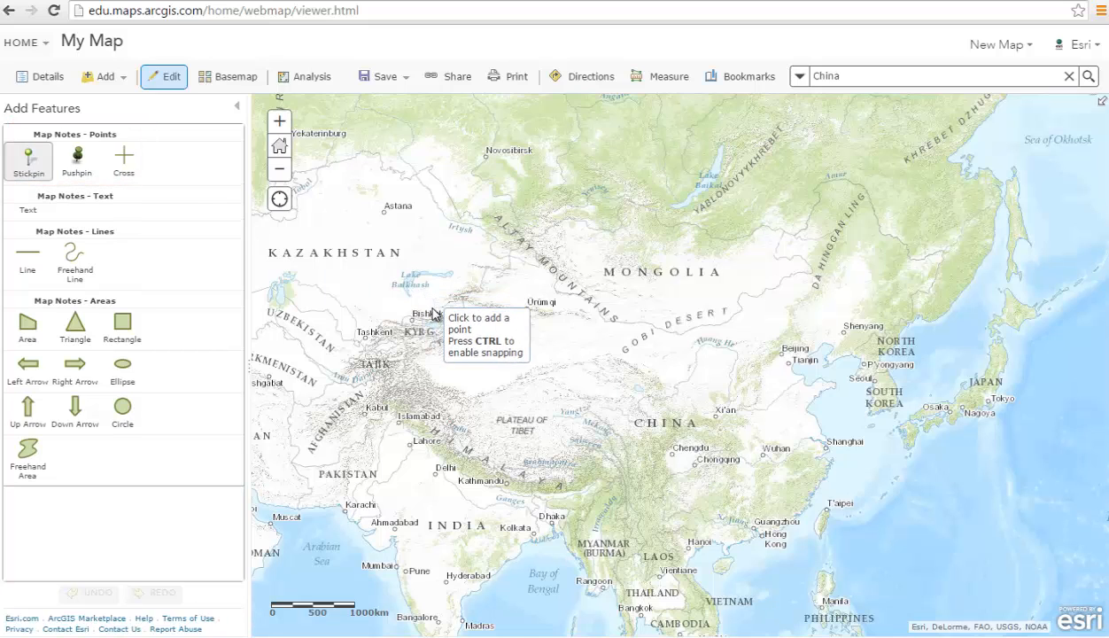
Drop a stickpin in eastern China titled 'China trip 2018', described 'Family trip to China in 2018'.
{"action": "left_click", "coordinate": [704, 400]}
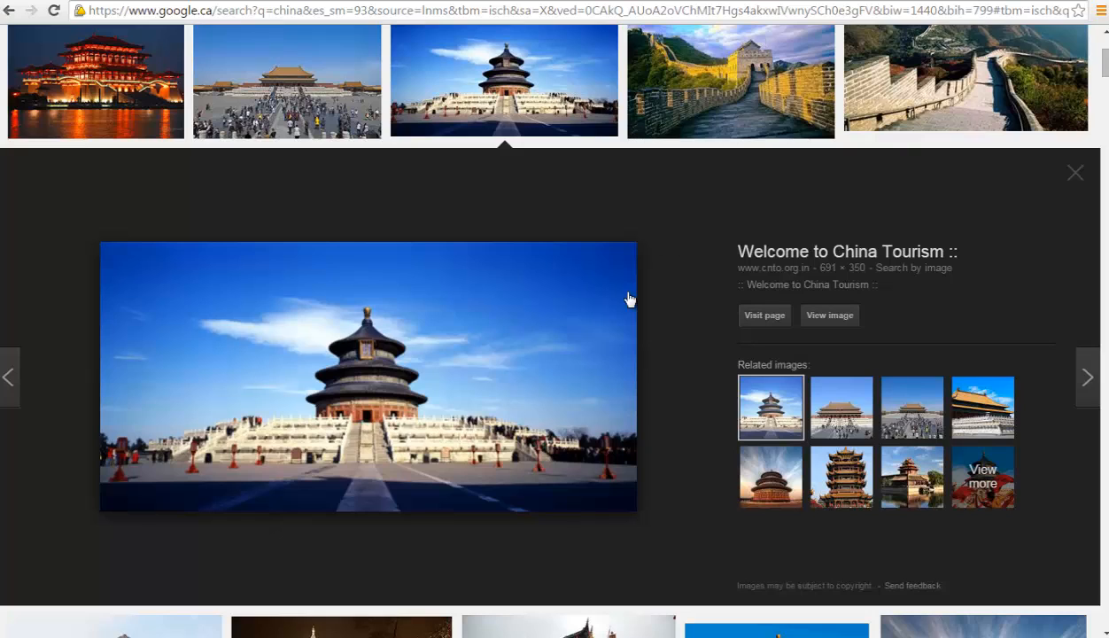
Copy the China Tourism temple photo's image URL and go back to the map.
{"action": "right_click", "coordinate": [531, 340]}
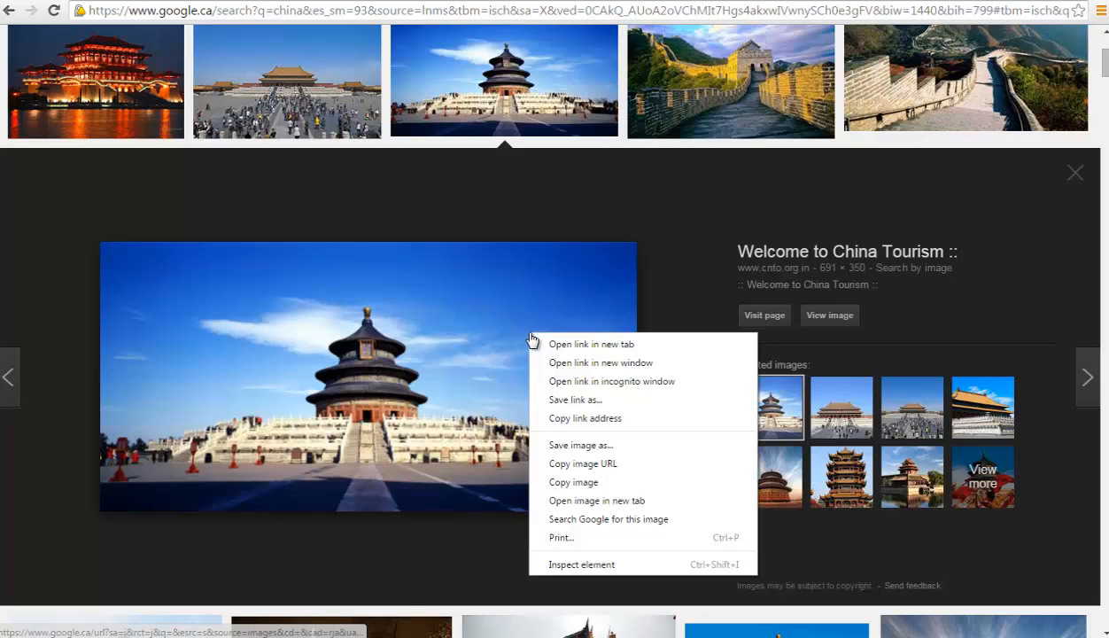
{"action": "left_click", "coordinate": [631, 470]}
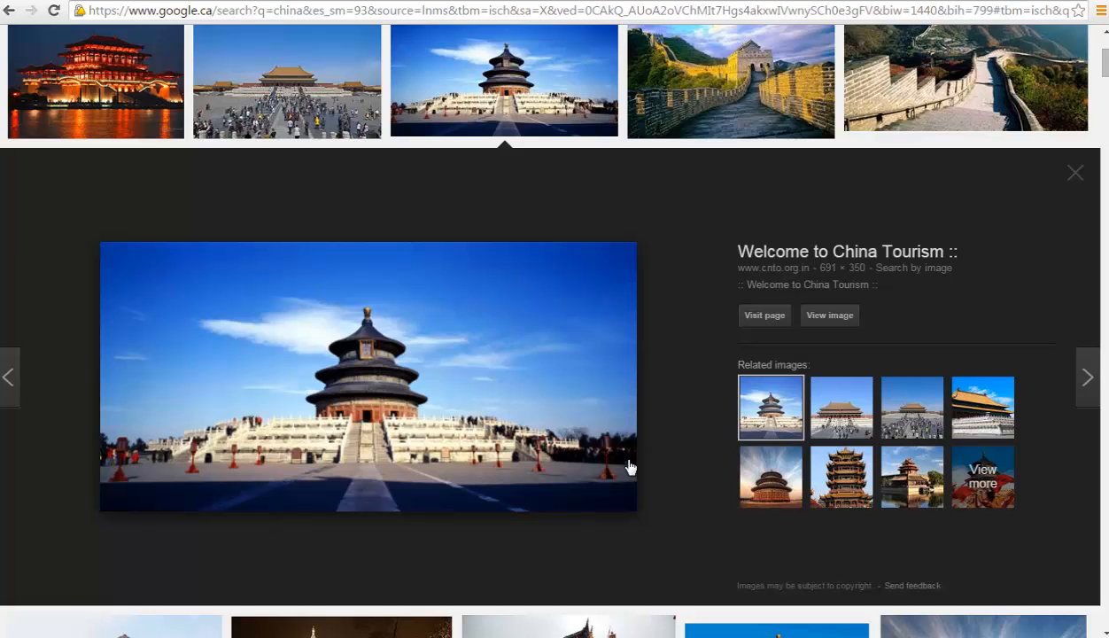
{"action": "left_click", "coordinate": [640, 0]}
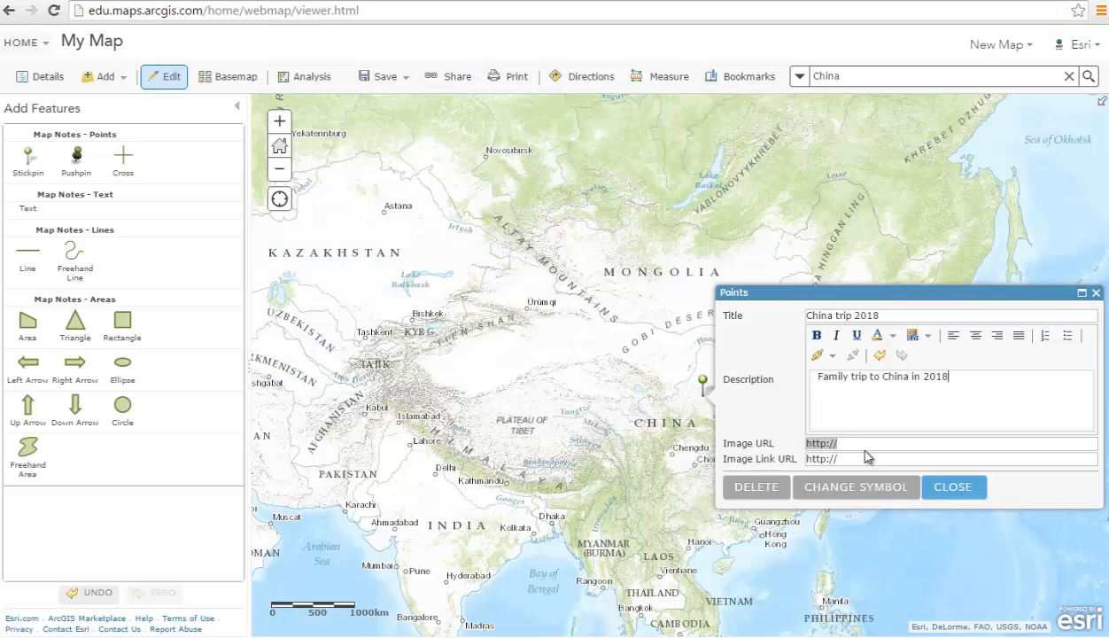
{"action": "key", "text": "ctrl+v"}
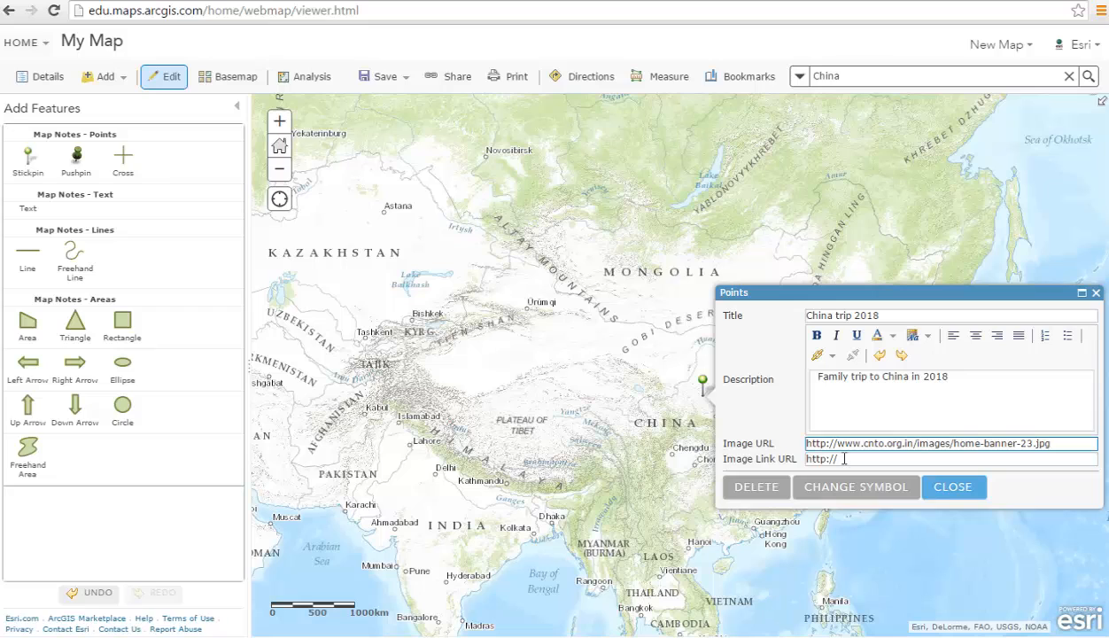
{"action": "key", "text": "Tab"}
{"action": "key", "text": "ctrl+v"}
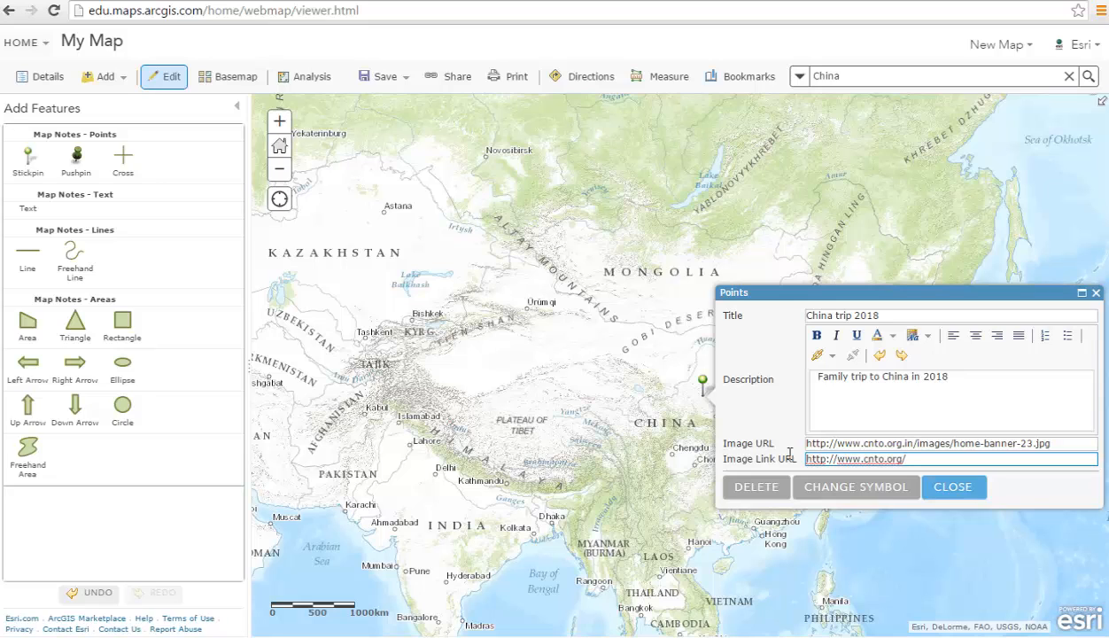
{"action": "left_click", "coordinate": [972, 493]}
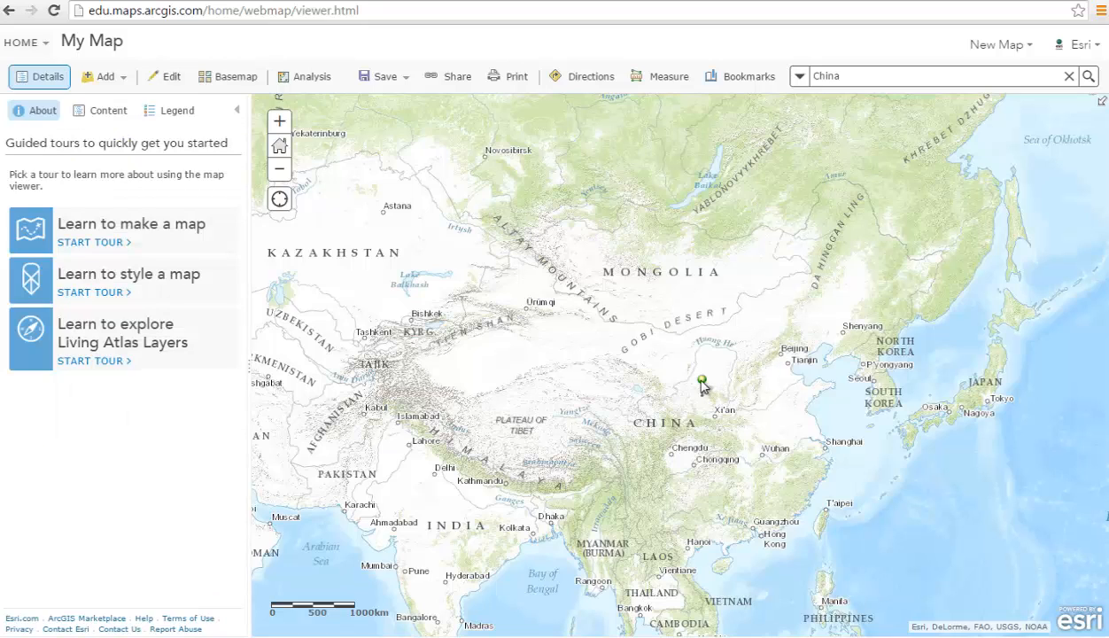
{"action": "left_click", "coordinate": [702, 383]}
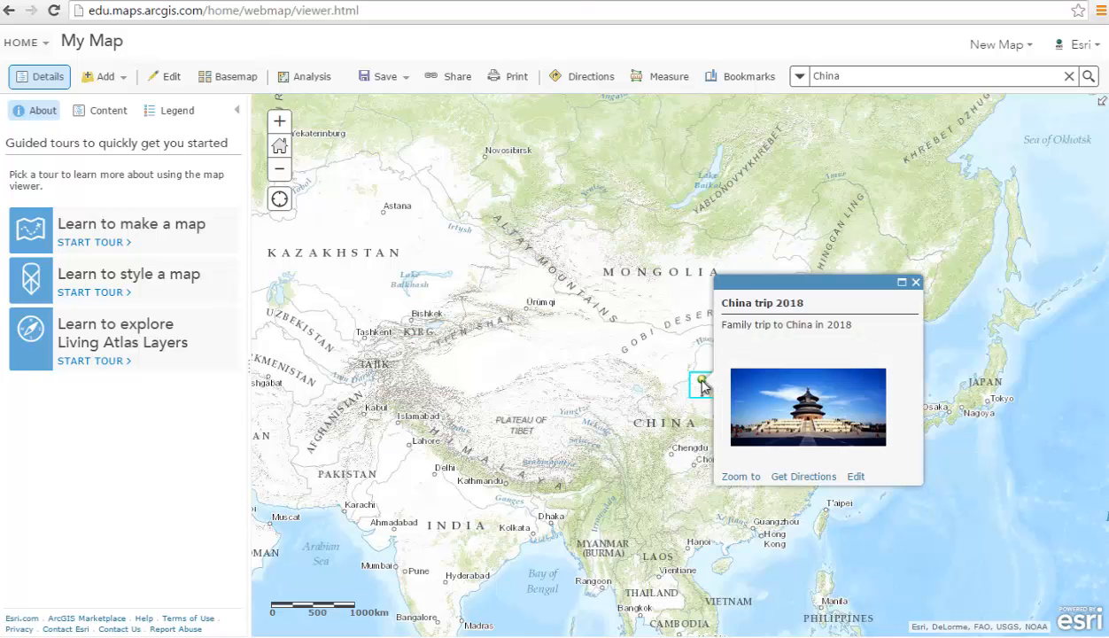
{"action": "left_click", "coordinate": [819, 420]}
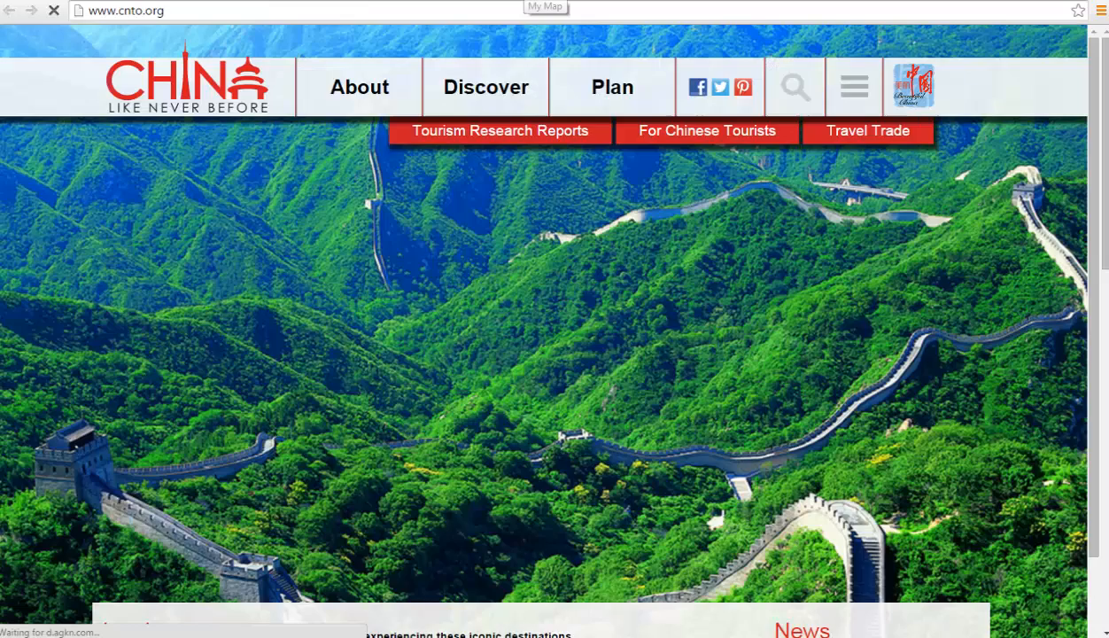
{"action": "left_click", "coordinate": [525, 1]}
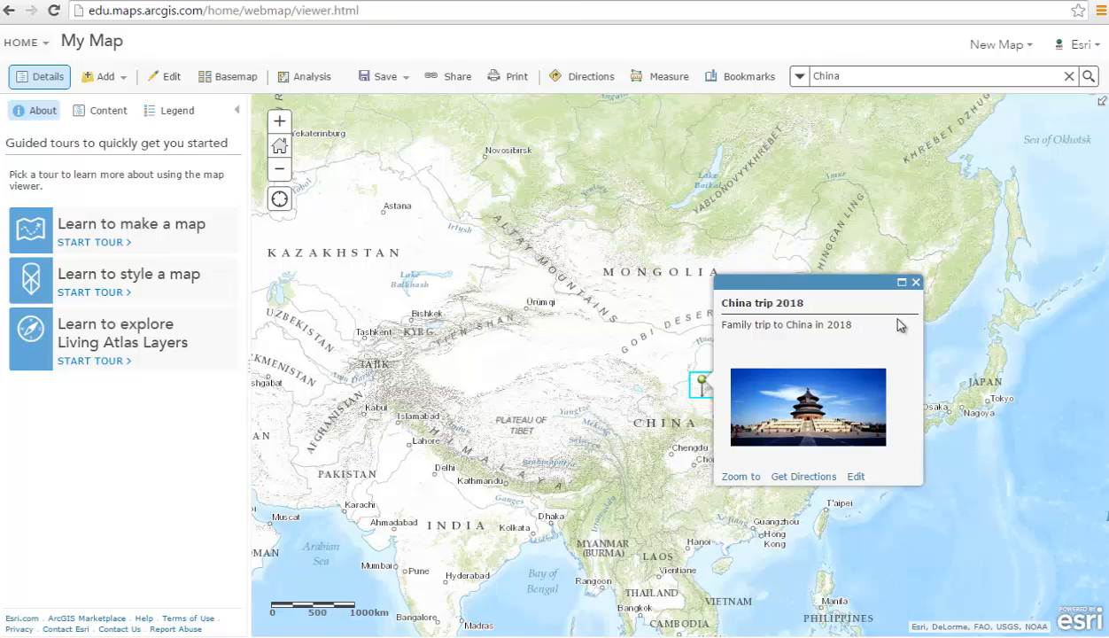
{"action": "left_click", "coordinate": [916, 282]}
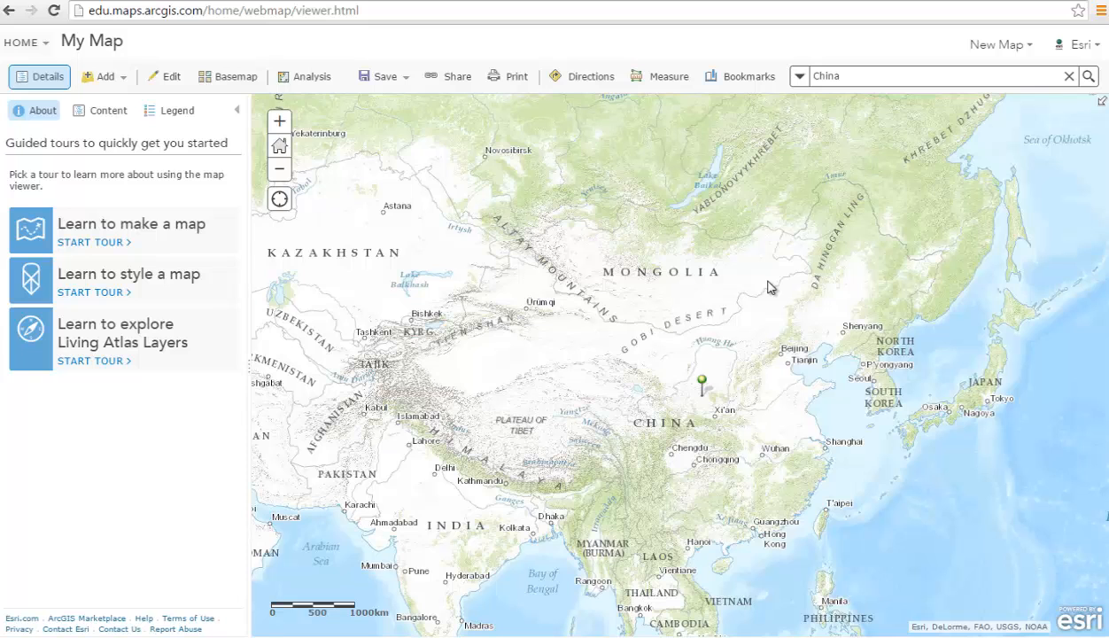
Draw a freehand area note from Avignon around Aix, La Seyne-sur-Mer, Port-de-Bouc and Arles.
{"action": "left_click", "coordinate": [169, 81]}
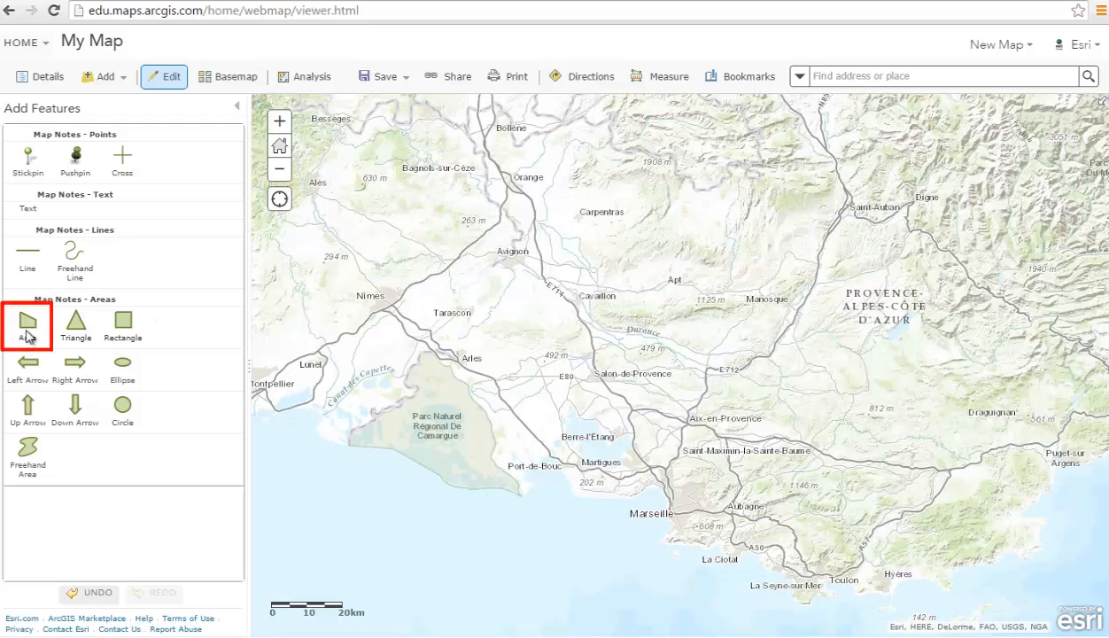
{"action": "left_click", "coordinate": [26, 332]}
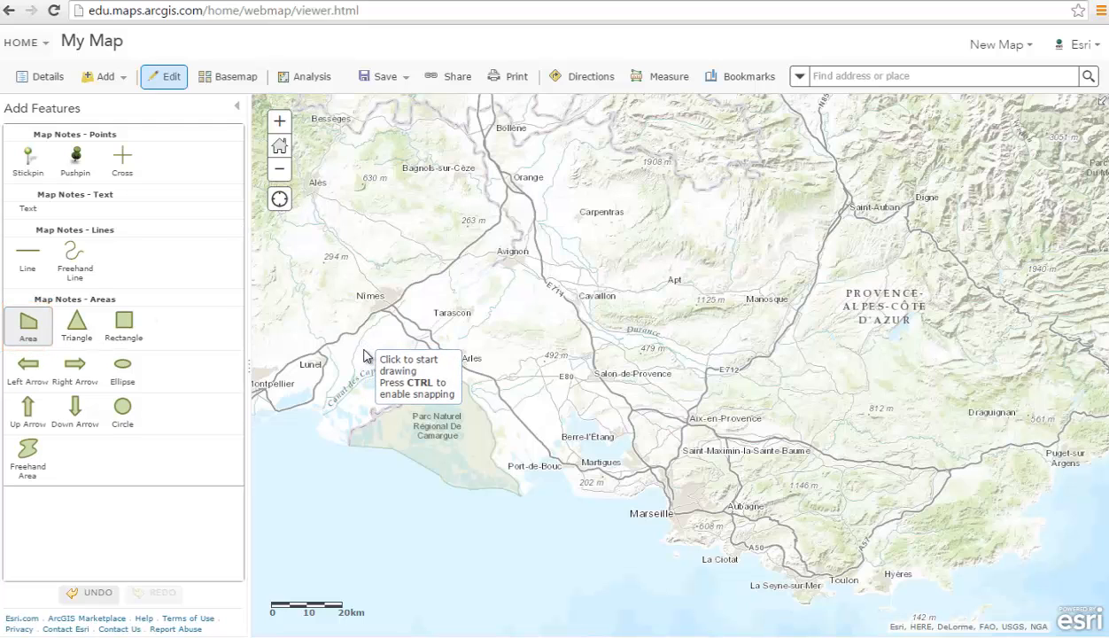
{"action": "left_click", "coordinate": [513, 255]}
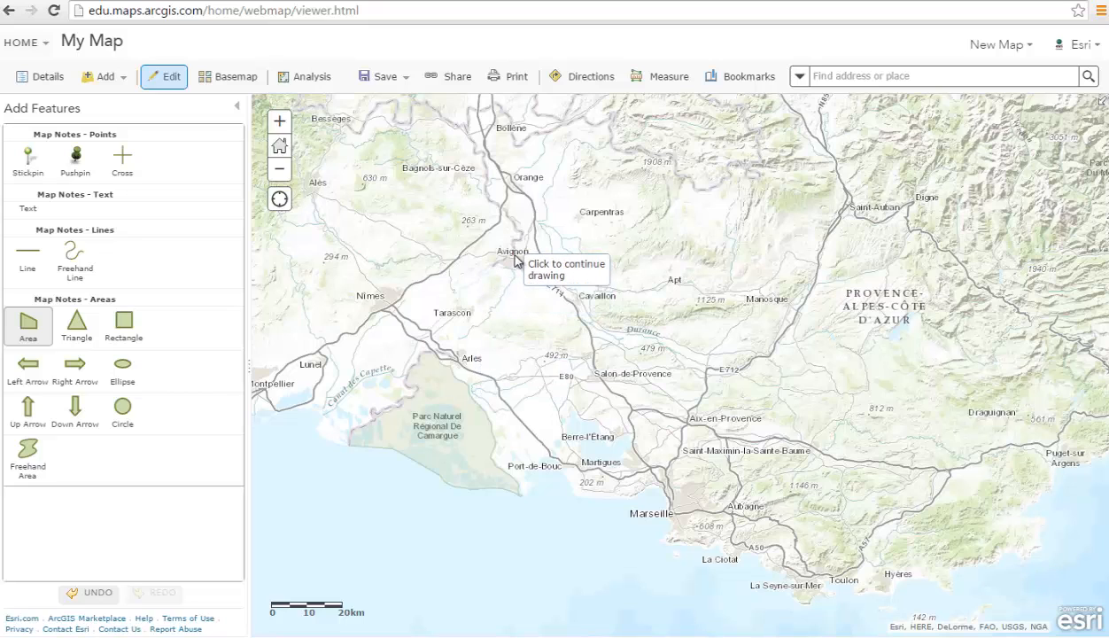
{"action": "left_click", "coordinate": [603, 332]}
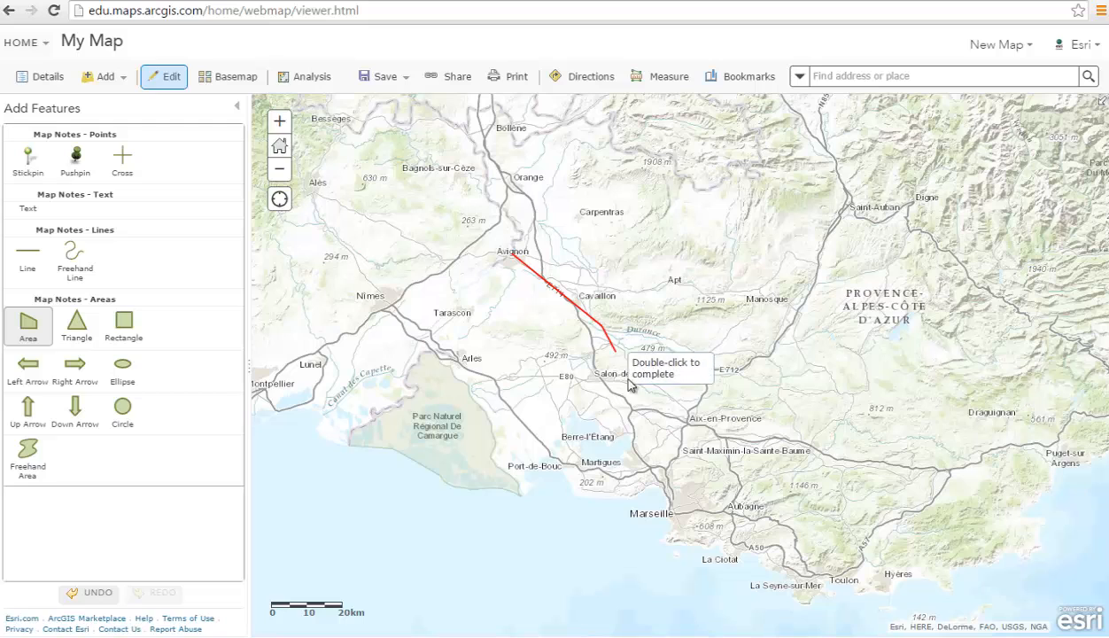
{"action": "left_click", "coordinate": [660, 418]}
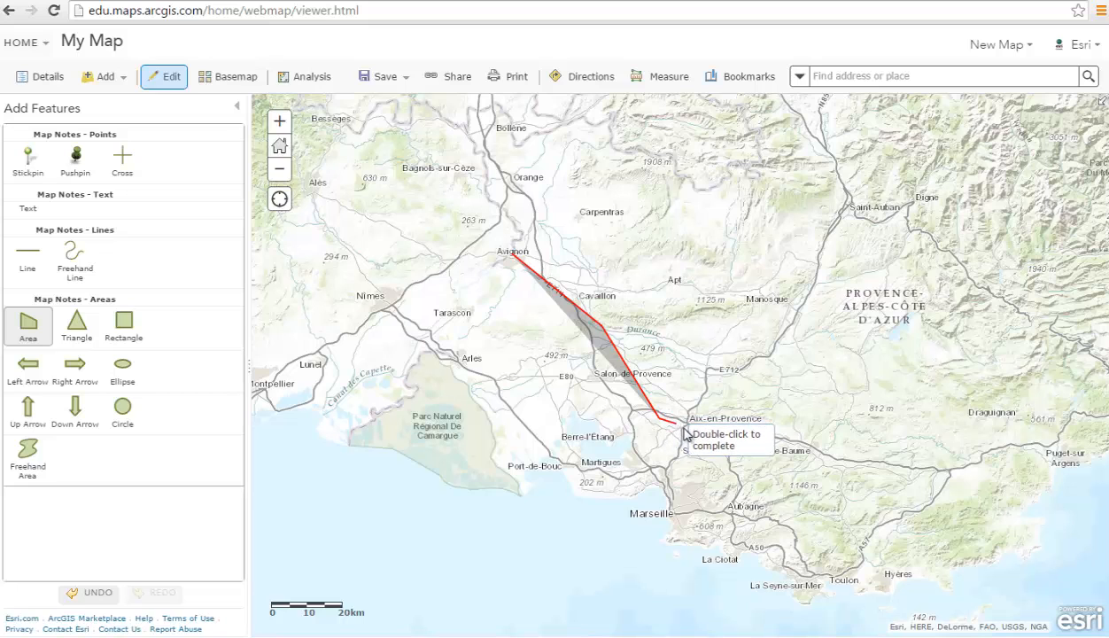
{"action": "left_click", "coordinate": [706, 417]}
{"action": "left_click", "coordinate": [811, 581]}
{"action": "left_click", "coordinate": [551, 448]}
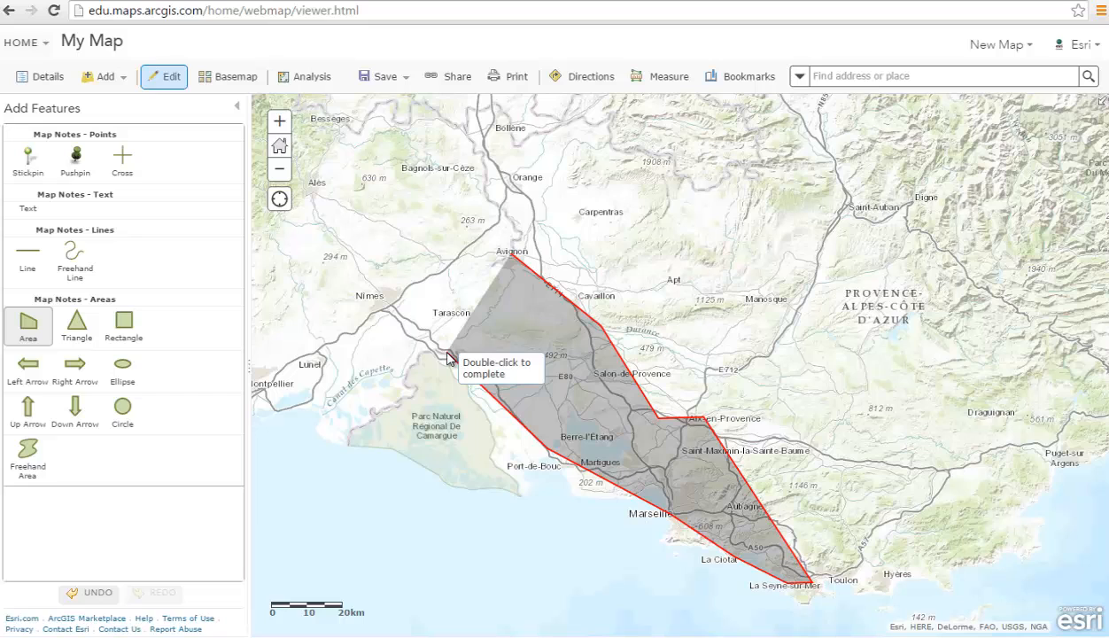
{"action": "left_click", "coordinate": [449, 356]}
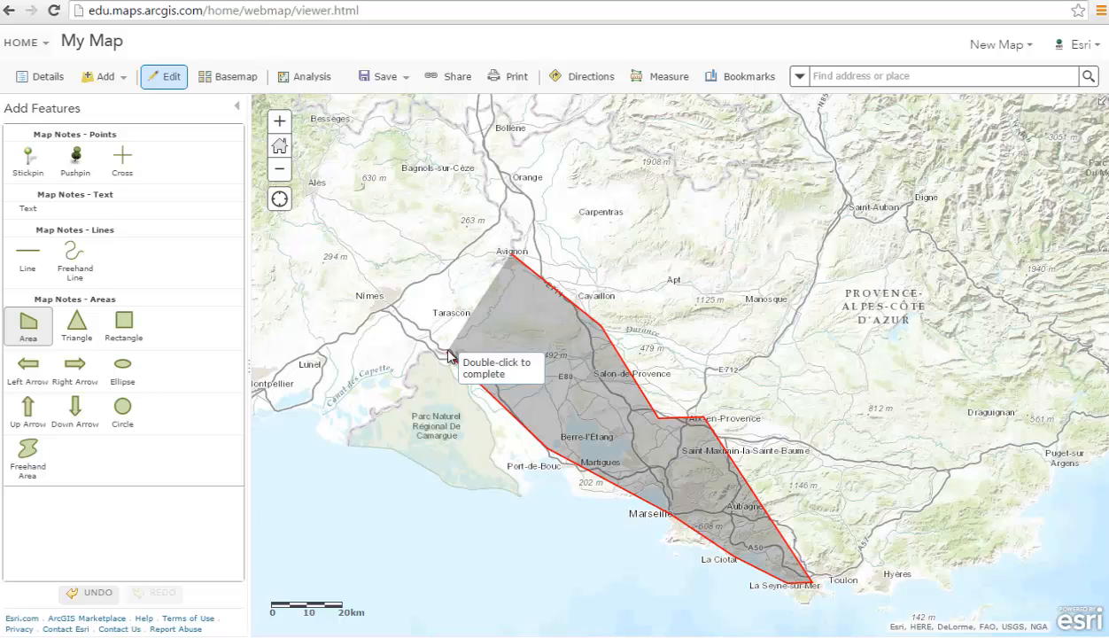
{"action": "double_click", "coordinate": [515, 256]}
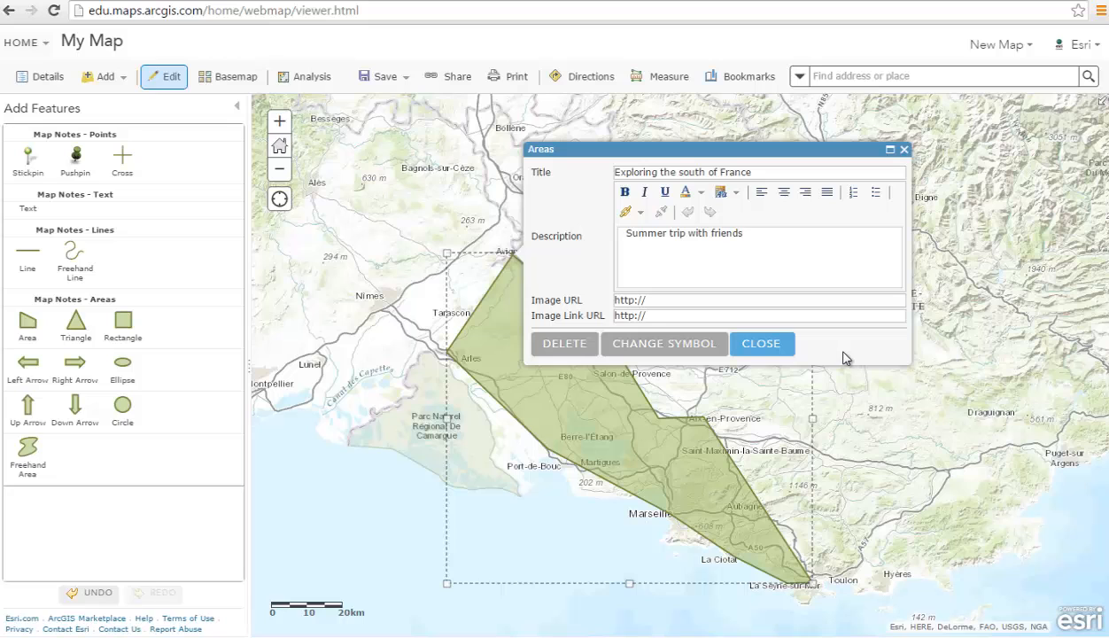
Review the 'Exploring the south of France' area note's details and close them.
{"action": "left_click", "coordinate": [778, 347]}
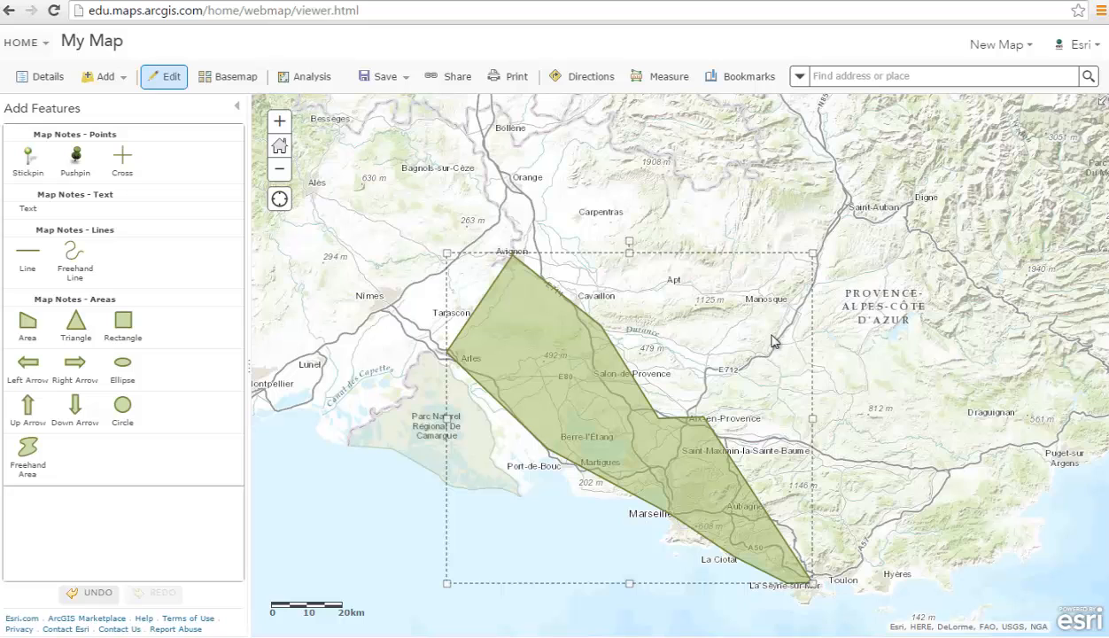
{"action": "left_click", "coordinate": [664, 427]}
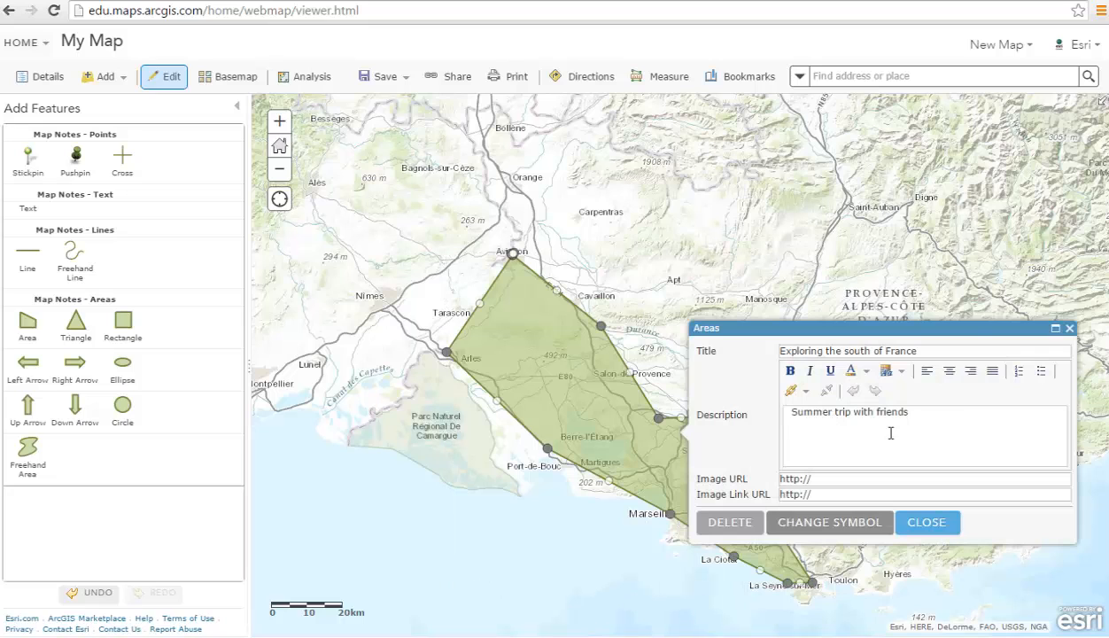
{"action": "left_click", "coordinate": [946, 524]}
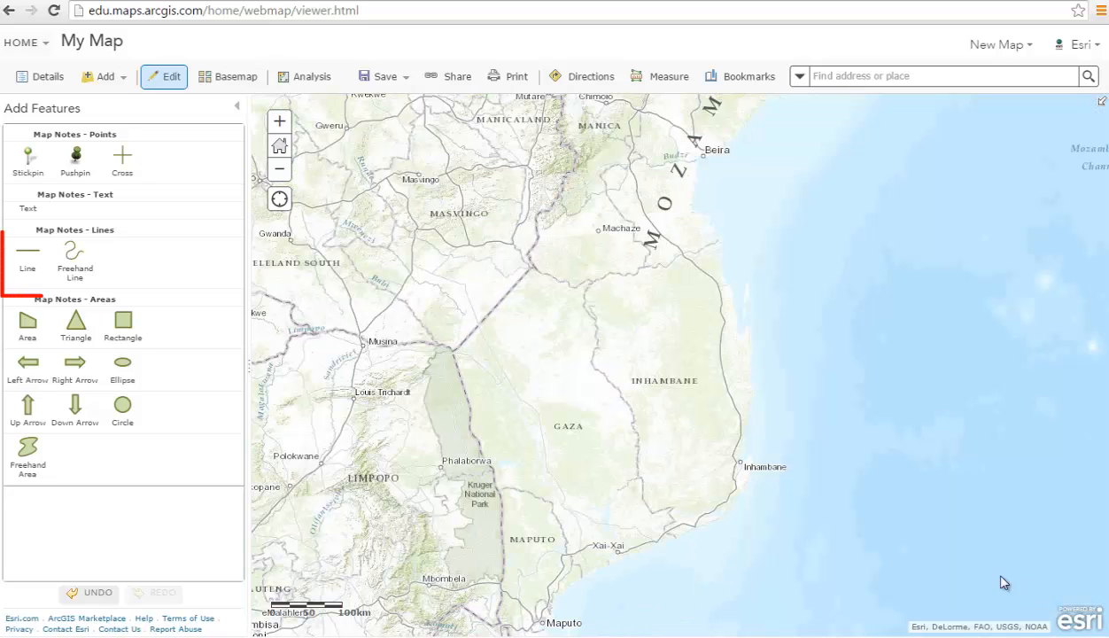
Draw a line note along the Mozambique coast from Beira to Maputo.
{"action": "left_click", "coordinate": [29, 255]}
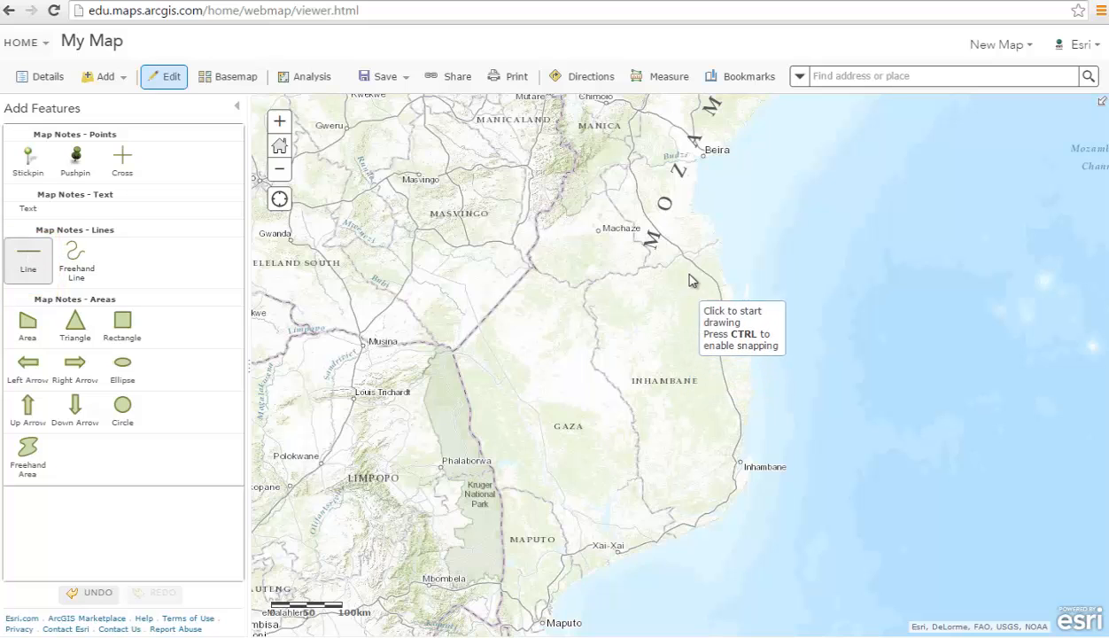
{"action": "left_click", "coordinate": [703, 157]}
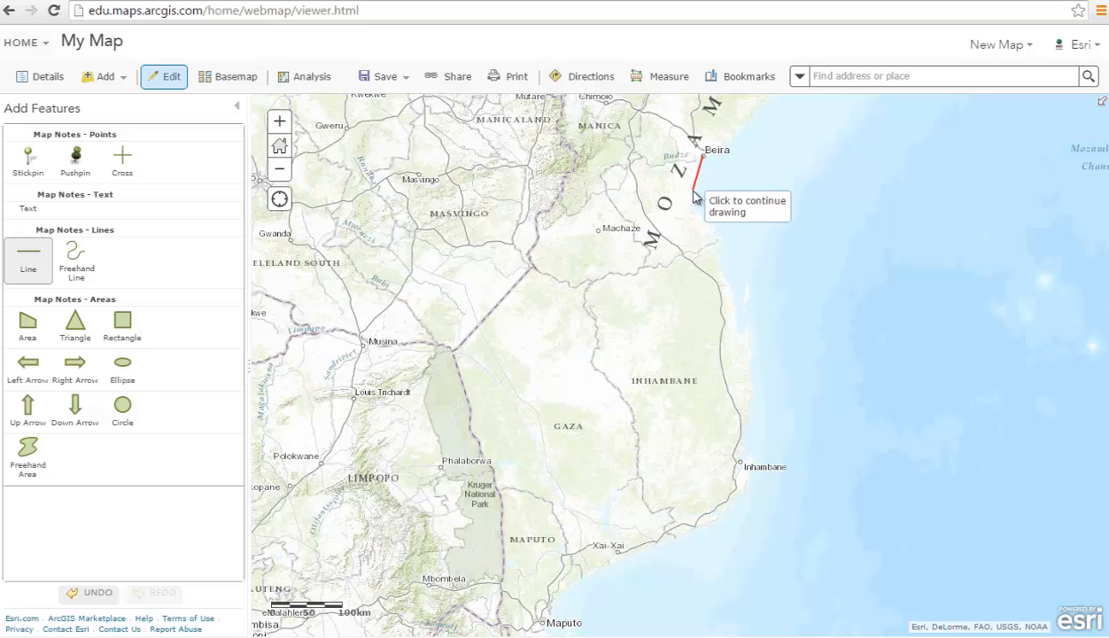
{"action": "left_click", "coordinate": [694, 196]}
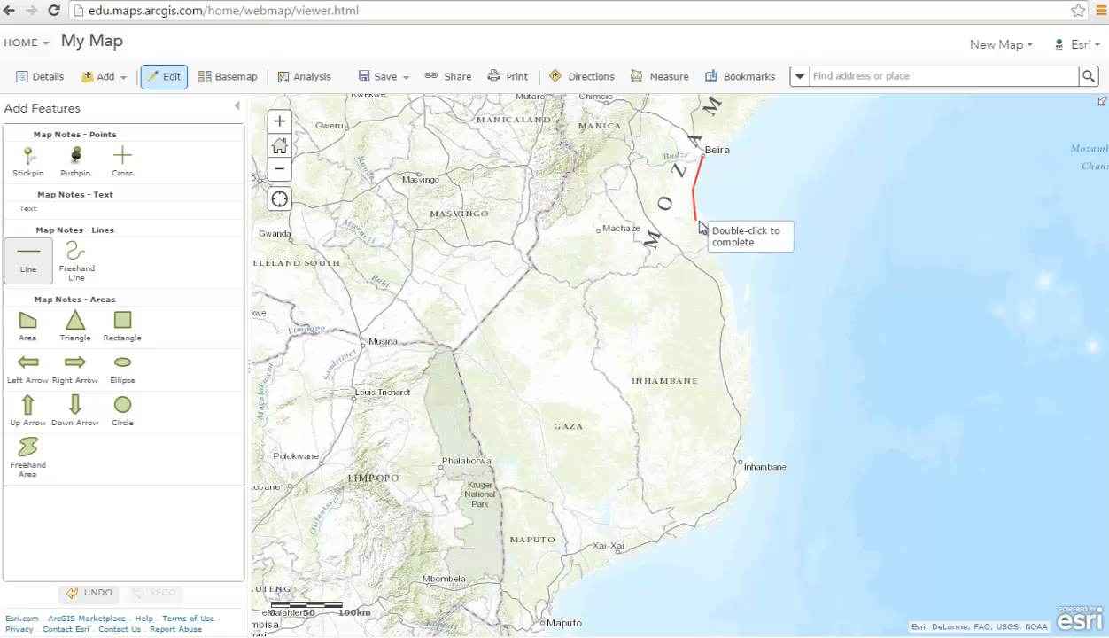
{"action": "left_click", "coordinate": [741, 338]}
{"action": "left_click", "coordinate": [747, 405]}
{"action": "left_click", "coordinate": [742, 461]}
{"action": "left_click", "coordinate": [722, 515]}
{"action": "left_click", "coordinate": [580, 571]}
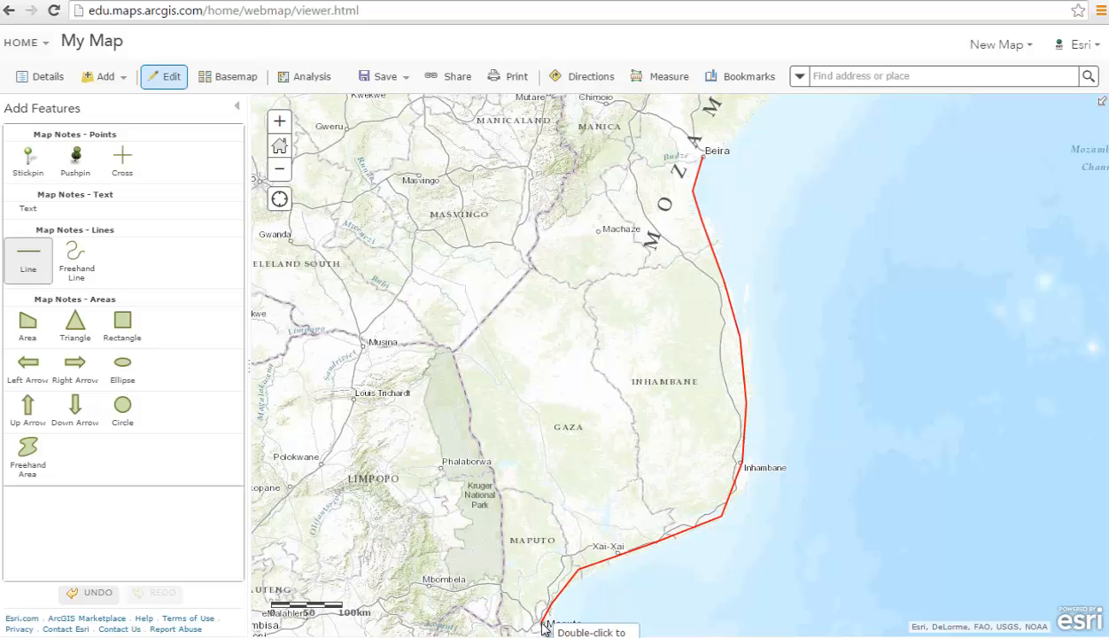
{"action": "double_click", "coordinate": [543, 625]}
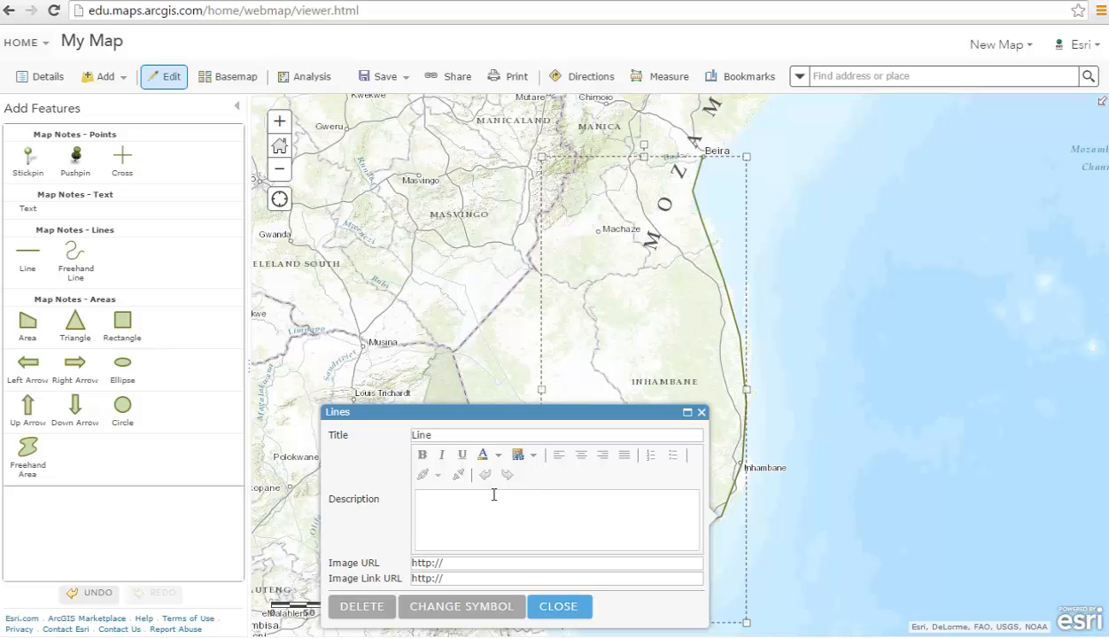
Title the line 'Route from Beira to Maputo' with description 'Exploring my roots in Mozambique'.
{"action": "double_click", "coordinate": [413, 435]}
{"action": "type", "text": "Route from Beira to Maputo"}
{"action": "key", "text": "Tab"}
{"action": "type", "text": "Exploring my roots in Mozambique"}
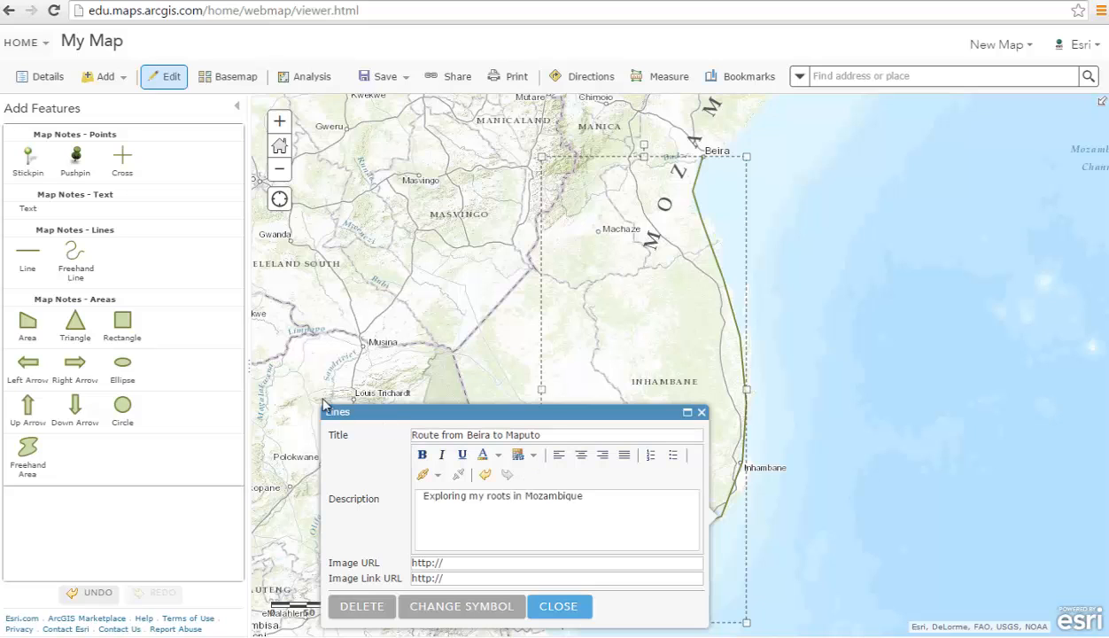
Give the Beira-to-Maputo route line a dashed pattern in red (#FF0000).
{"action": "left_click", "coordinate": [470, 610]}
{"action": "left_click", "coordinate": [452, 439]}
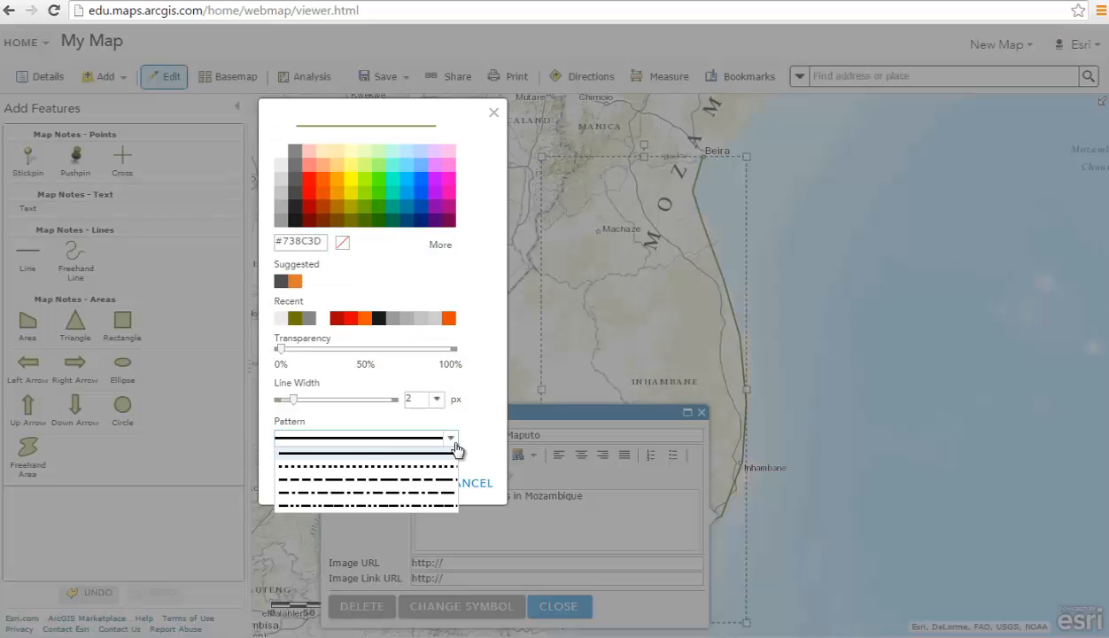
{"action": "left_click", "coordinate": [475, 432]}
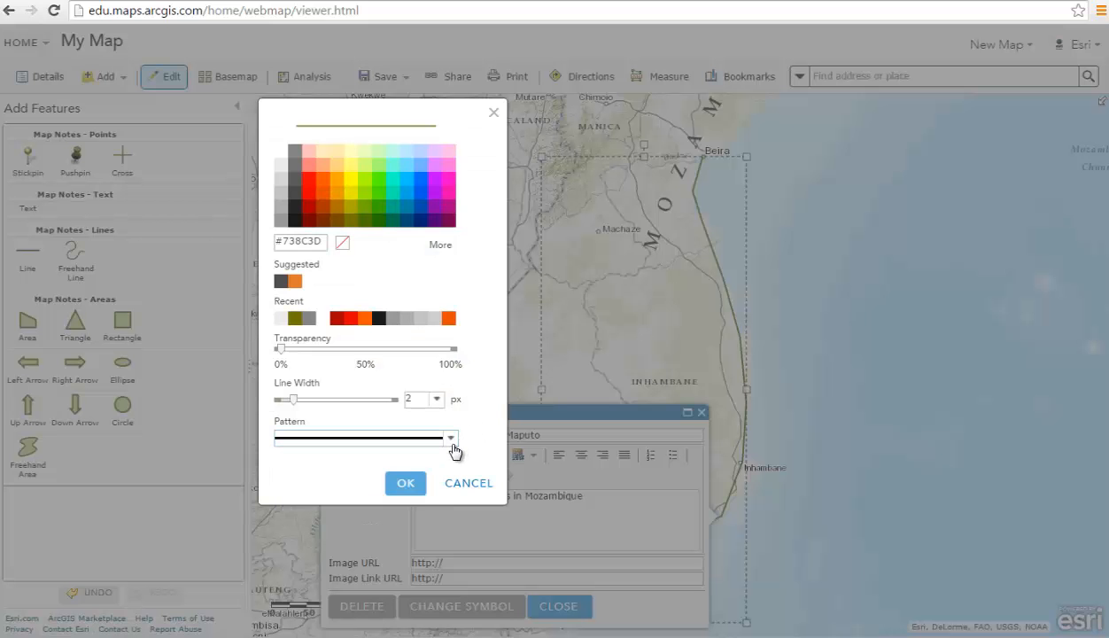
{"action": "left_click", "coordinate": [453, 443]}
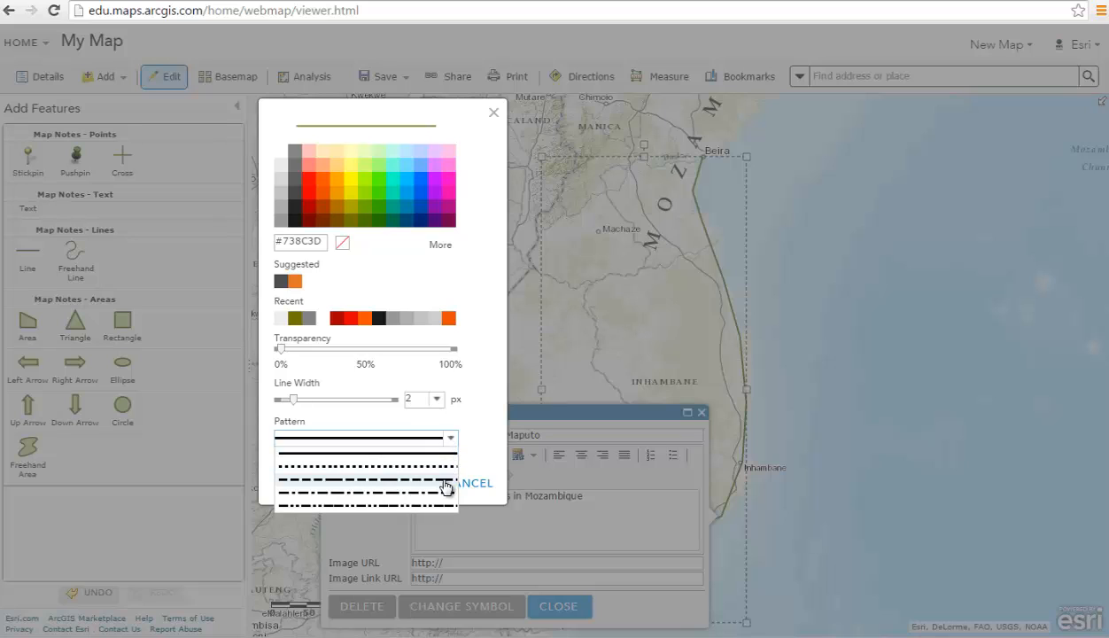
{"action": "left_click", "coordinate": [445, 482]}
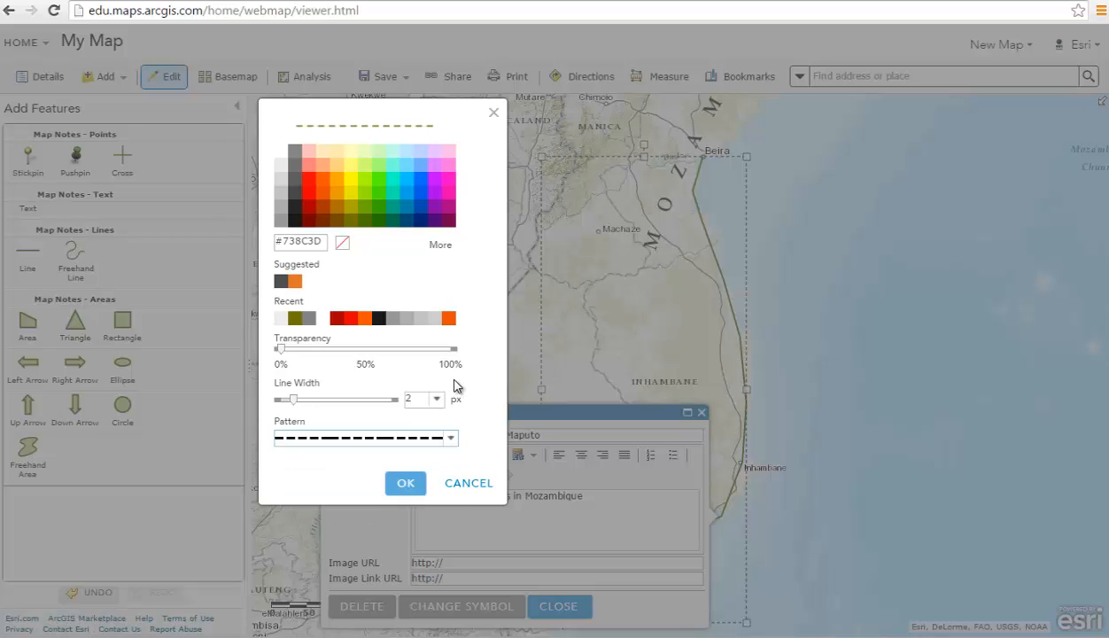
{"action": "left_click", "coordinate": [309, 185]}
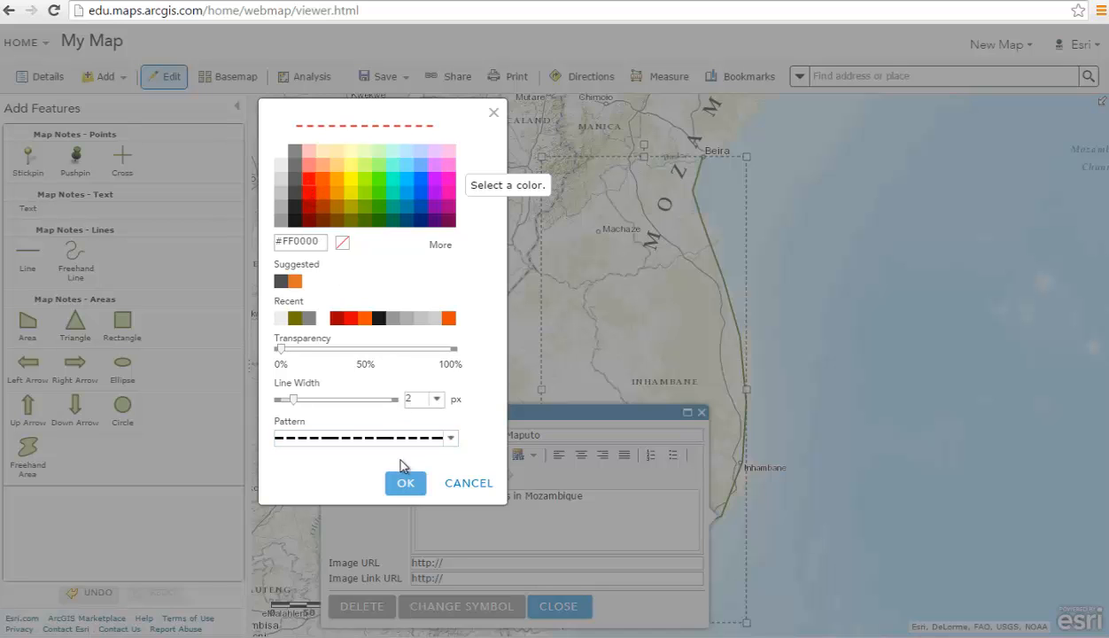
{"action": "left_click", "coordinate": [405, 486]}
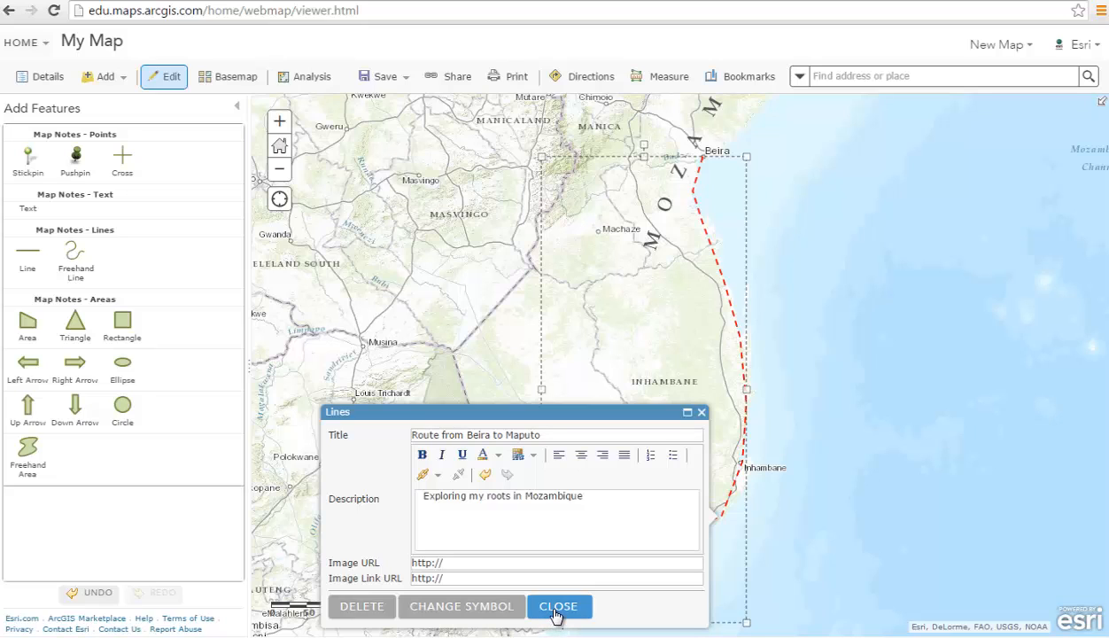
{"action": "left_click", "coordinate": [557, 610]}
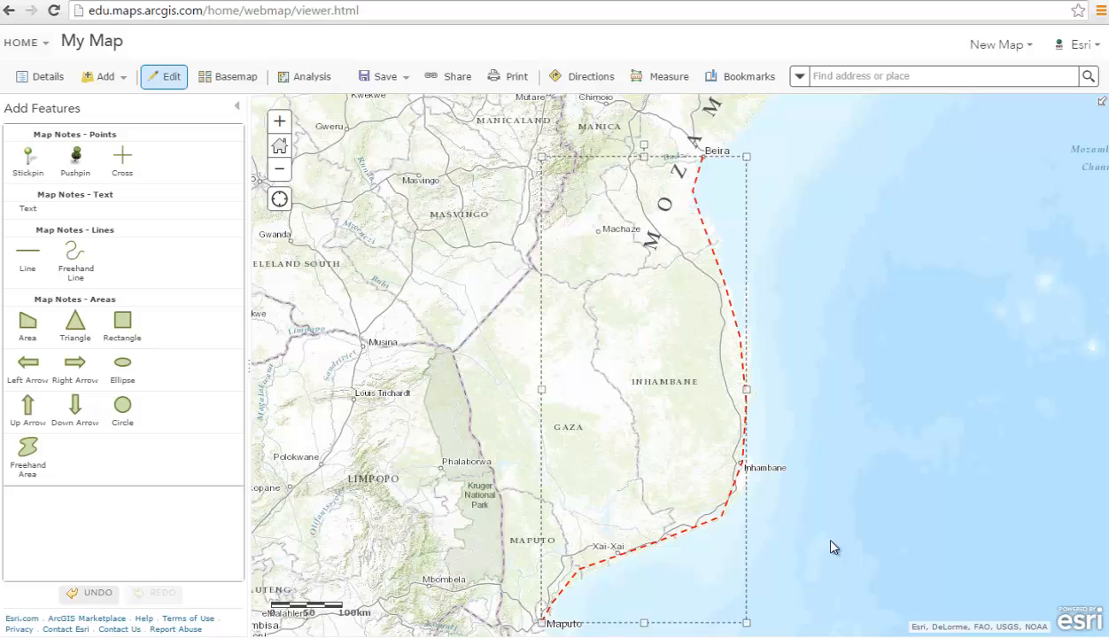
Place a 'Route from Beira to Maputo' text label in the sea and rotate it down-right.
{"action": "left_click", "coordinate": [31, 211]}
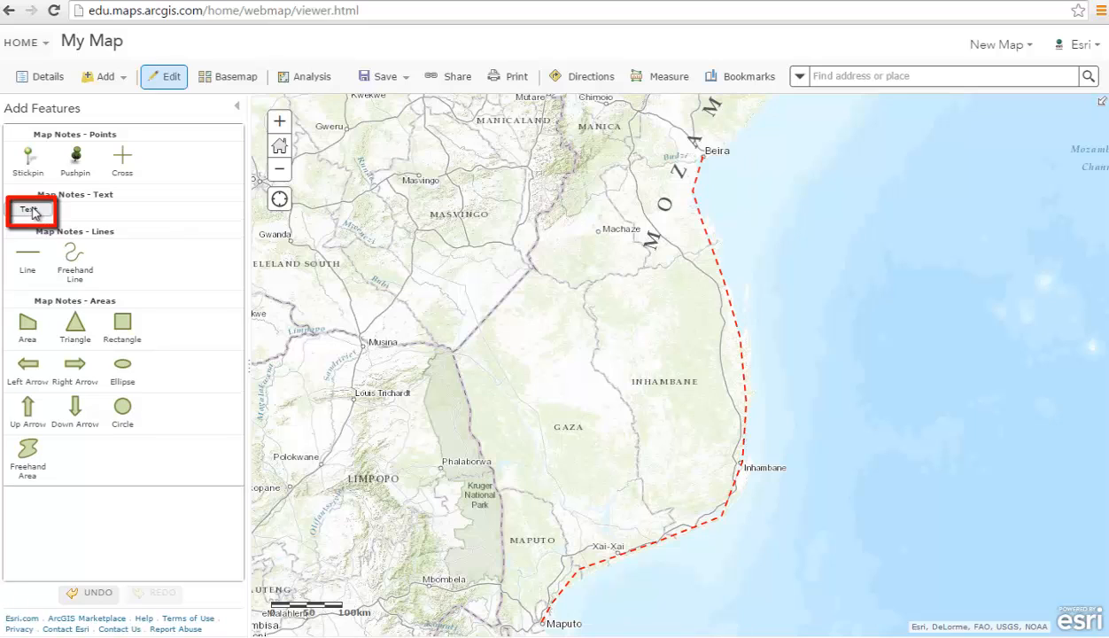
{"action": "left_click", "coordinate": [757, 339]}
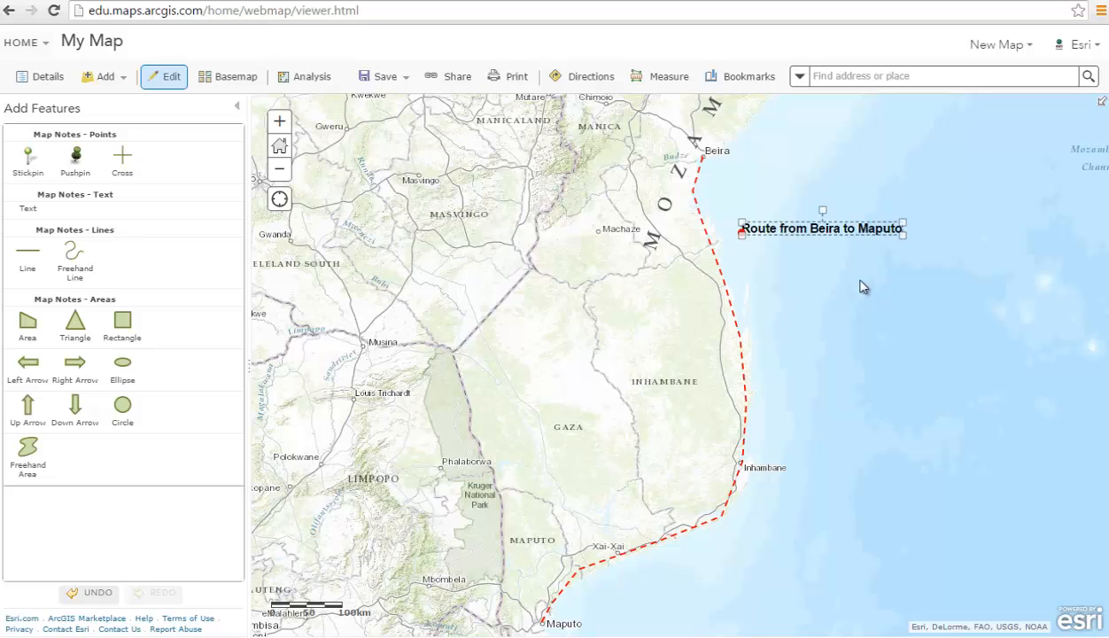
{"action": "left_click", "coordinate": [861, 280]}
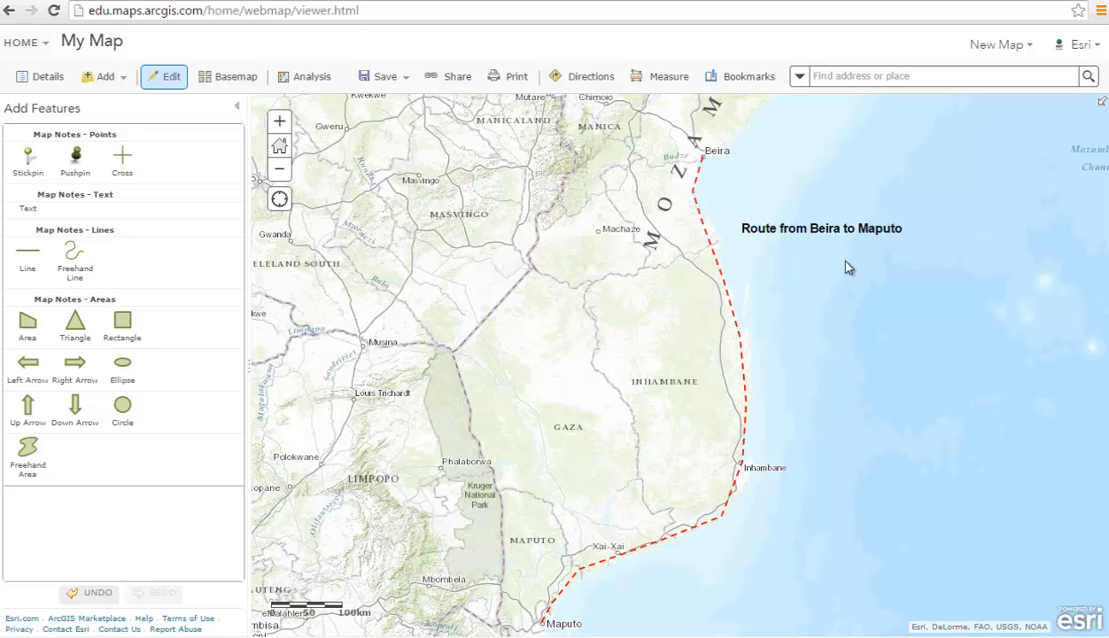
{"action": "left_click", "coordinate": [840, 232]}
{"action": "mouse_move", "coordinate": [825, 216]}
{"action": "left_mouse_down"}
{"action": "mouse_move", "coordinate": [794, 181]}
{"action": "mouse_move", "coordinate": [779, 124]}
{"action": "mouse_move", "coordinate": [804, 213]}
{"action": "mouse_move", "coordinate": [791, 273]}
{"action": "mouse_move", "coordinate": [767, 297]}
{"action": "mouse_move", "coordinate": [819, 259]}
{"action": "mouse_move", "coordinate": [801, 221]}
{"action": "mouse_move", "coordinate": [822, 215]}
{"action": "left_mouse_up"}
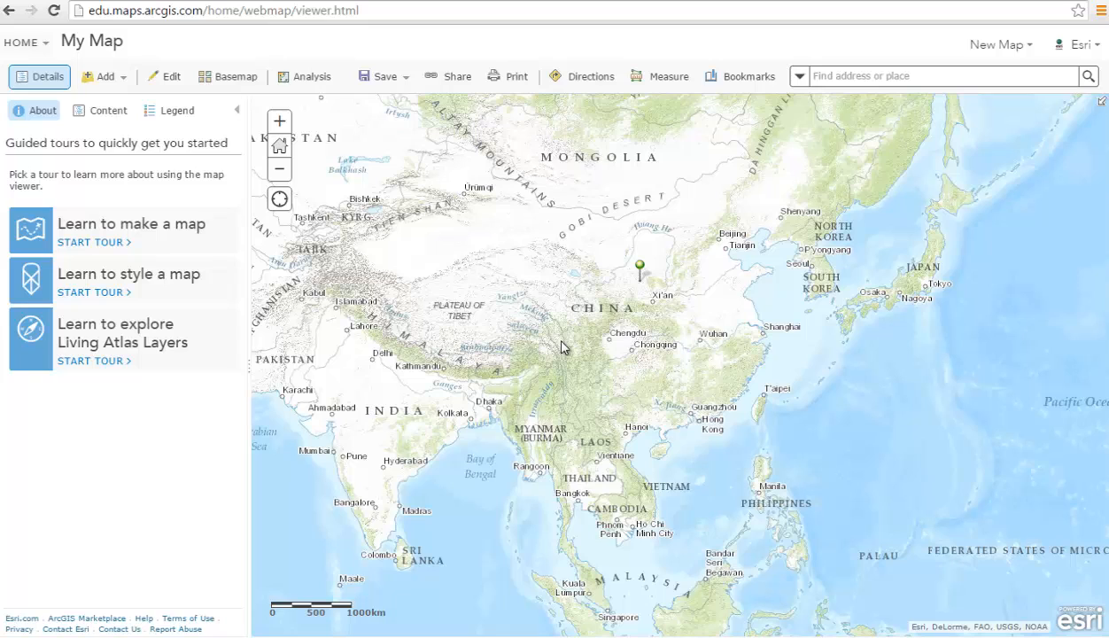
{"action": "left_click", "coordinate": [181, 83]}
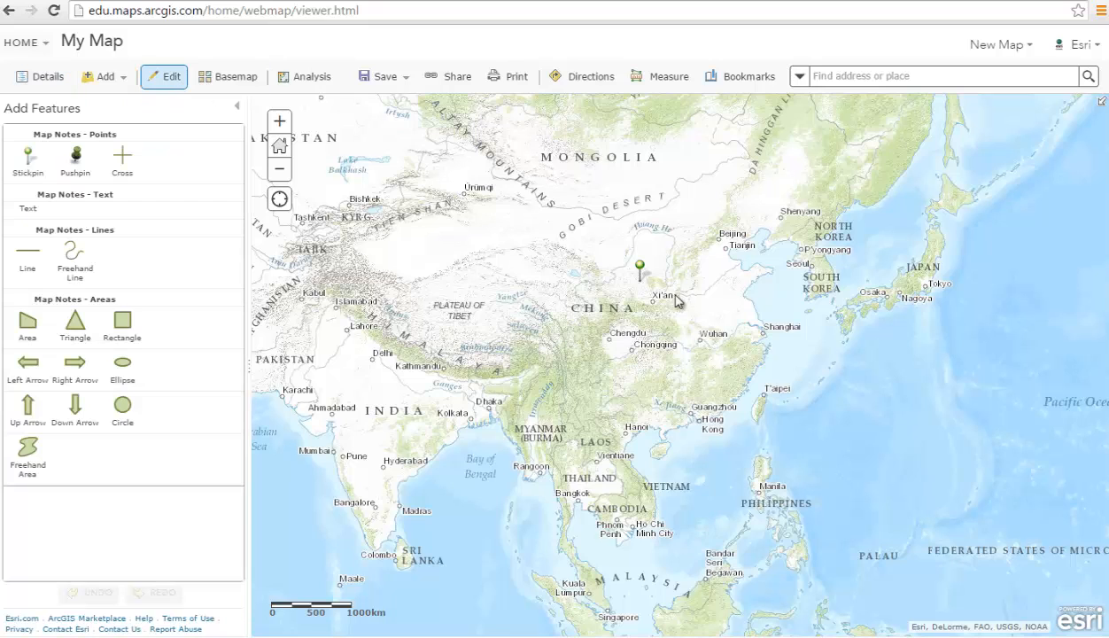
{"action": "left_click", "coordinate": [640, 268]}
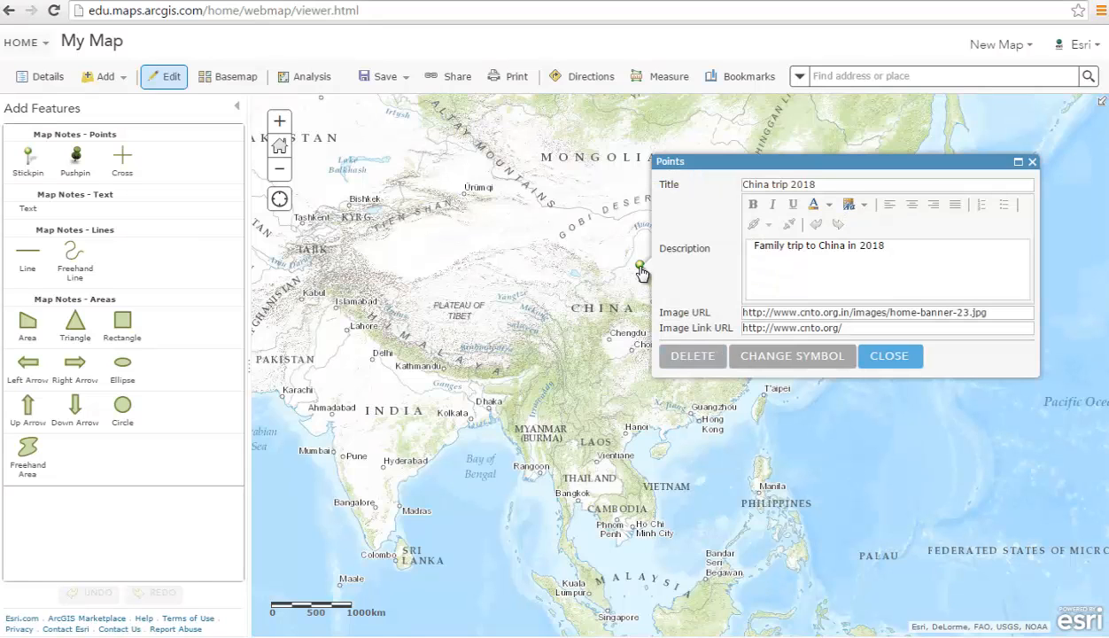
{"action": "left_click", "coordinate": [890, 363]}
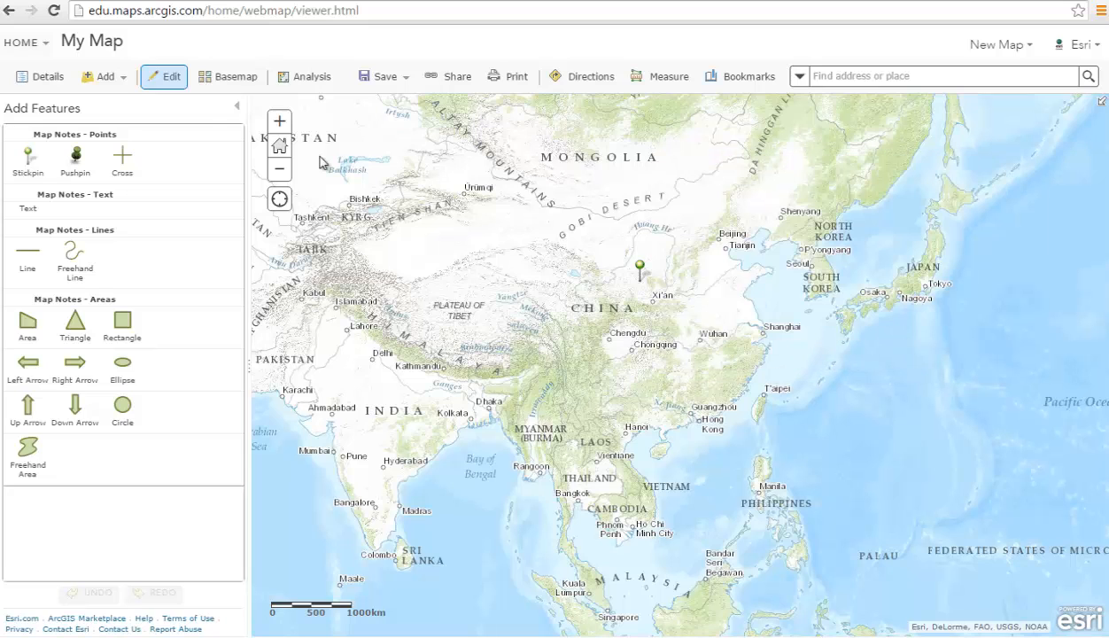
{"action": "left_click", "coordinate": [173, 85]}
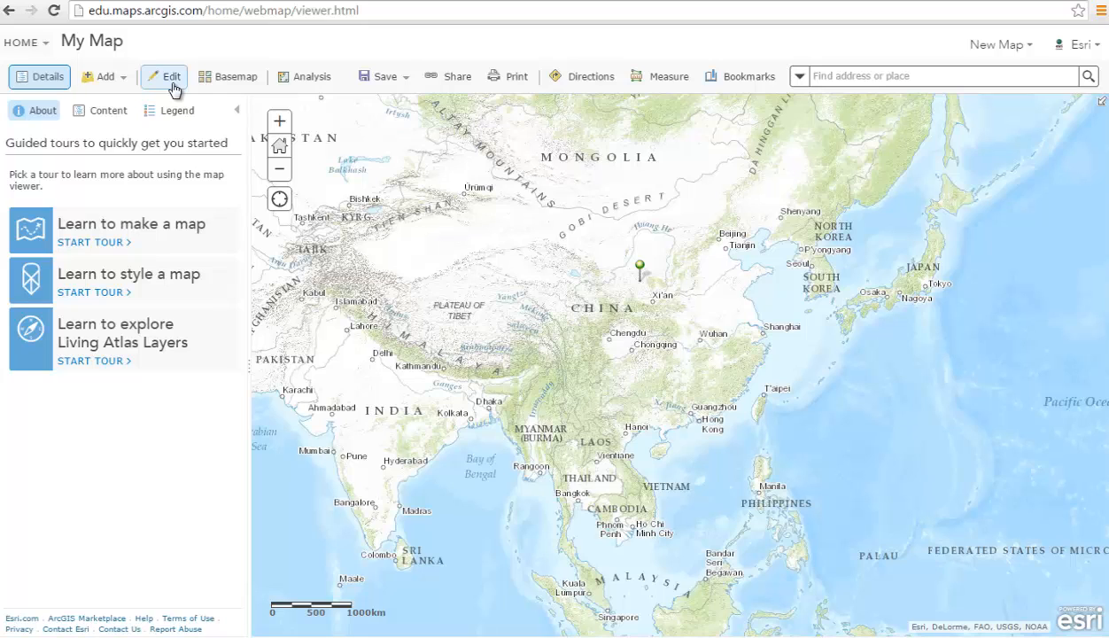
Save As a new map 'Places to visit' with tag vacation into a personal folder.
{"action": "left_click", "coordinate": [386, 78]}
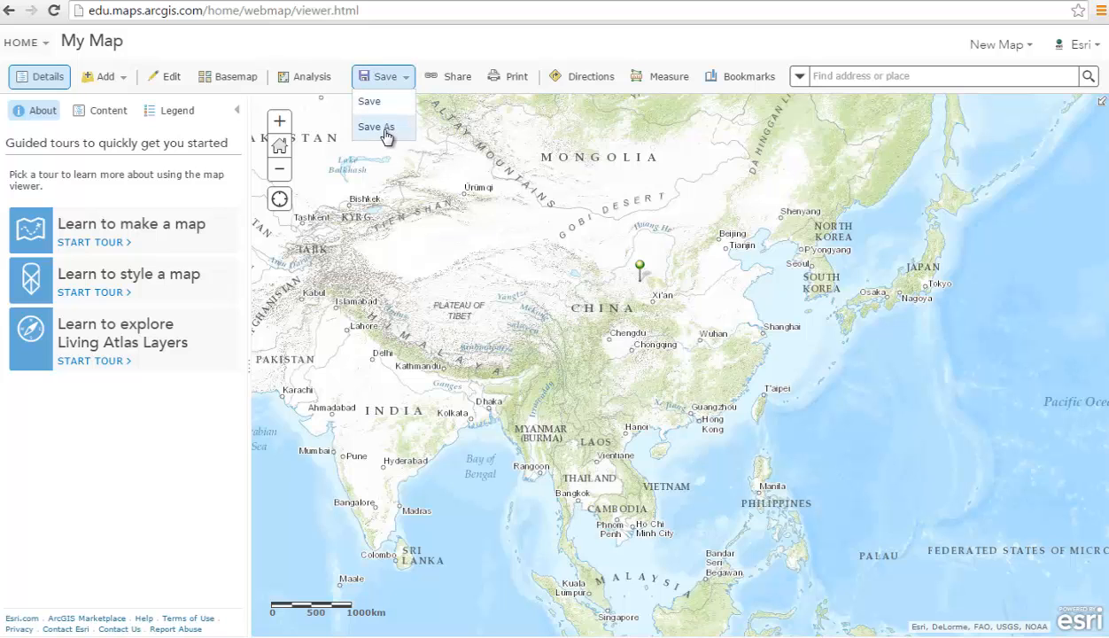
{"action": "left_click", "coordinate": [385, 133]}
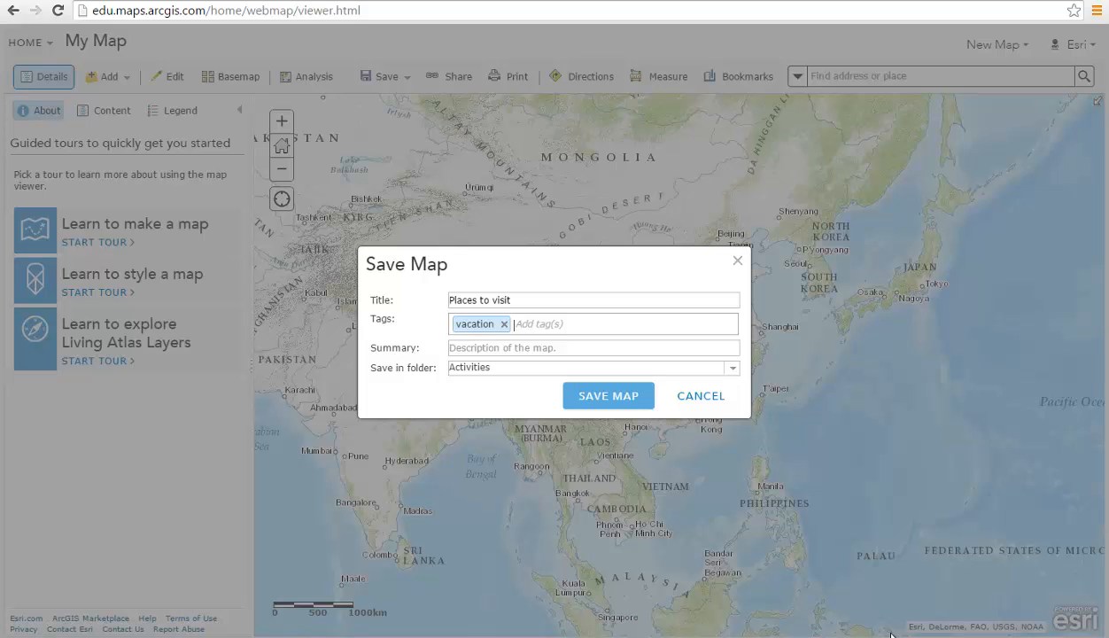
{"action": "left_click", "coordinate": [735, 368]}
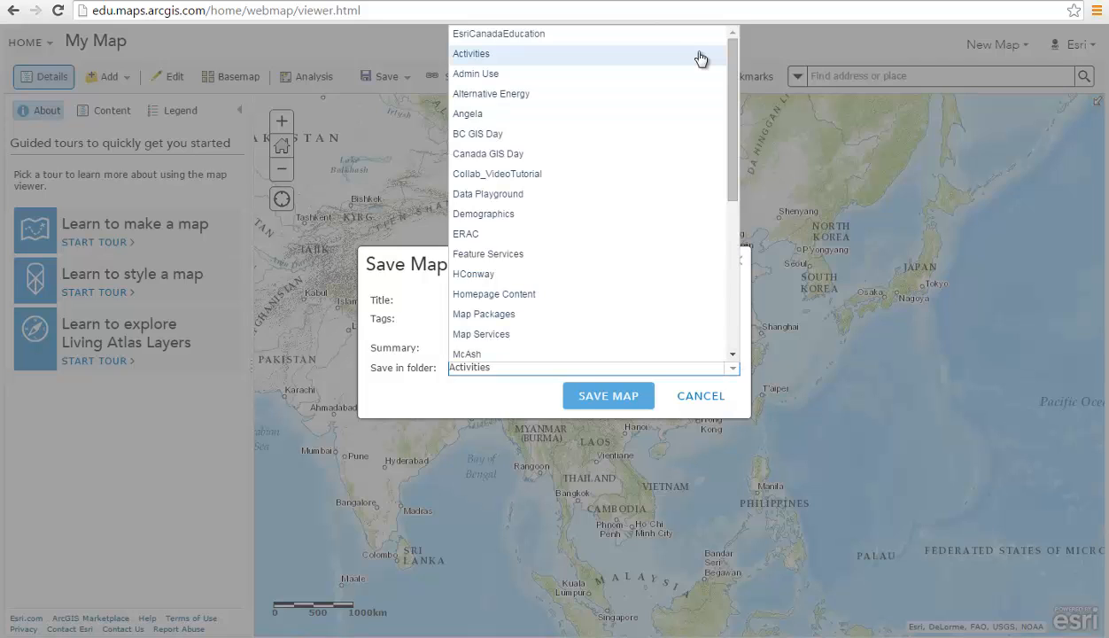
{"action": "left_click", "coordinate": [674, 118]}
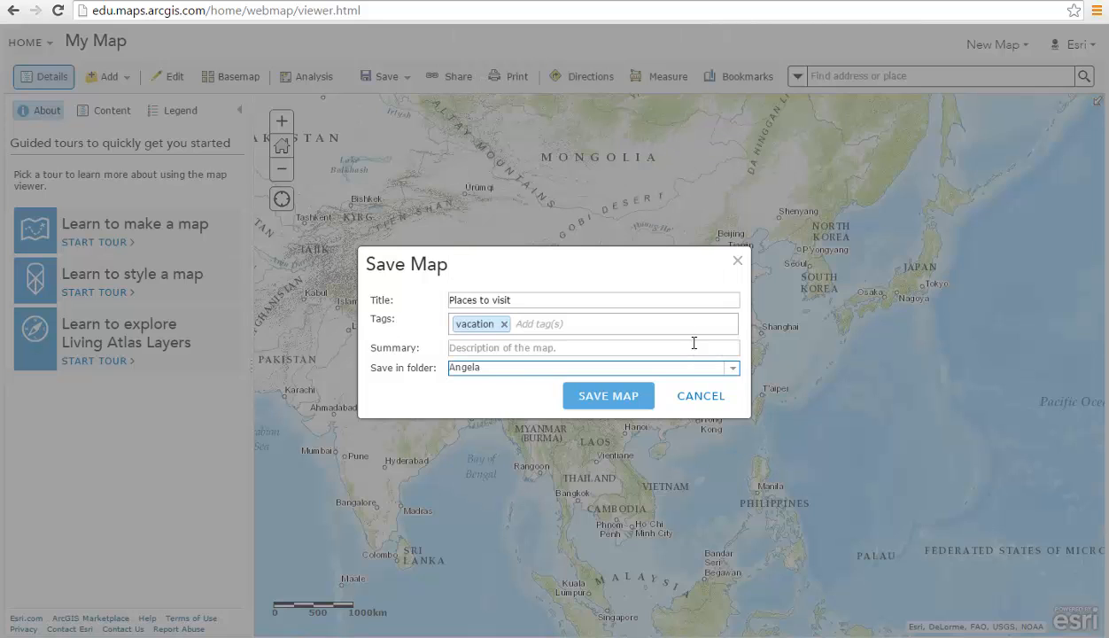
{"action": "left_click", "coordinate": [594, 398]}
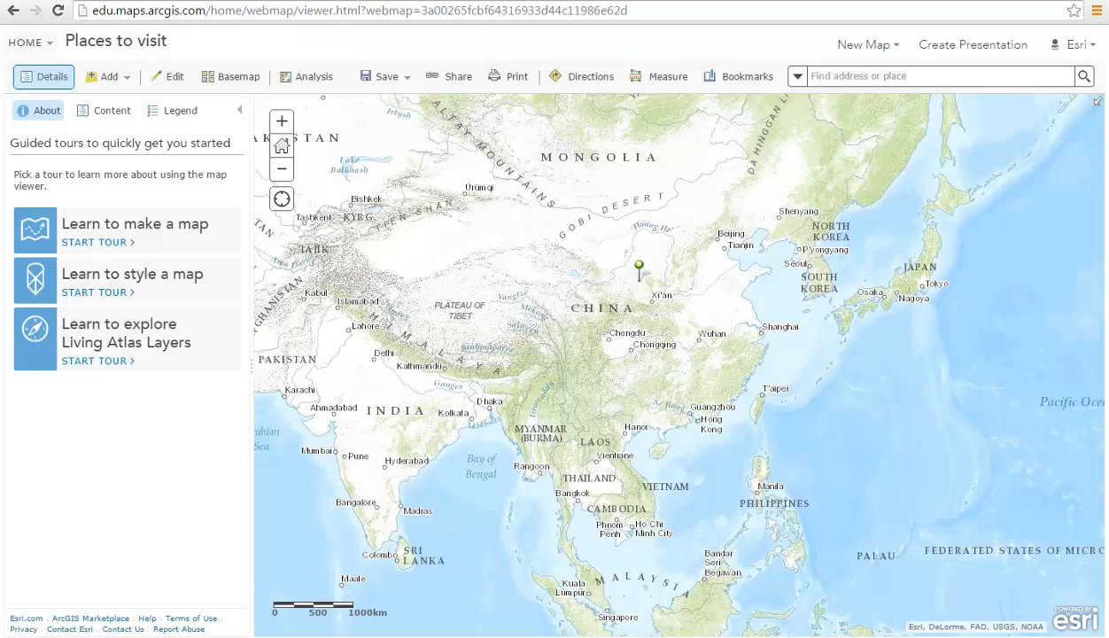
Share 'Places to visit' with Everyone (public) and with the Education and Research group.
{"action": "left_click", "coordinate": [459, 76]}
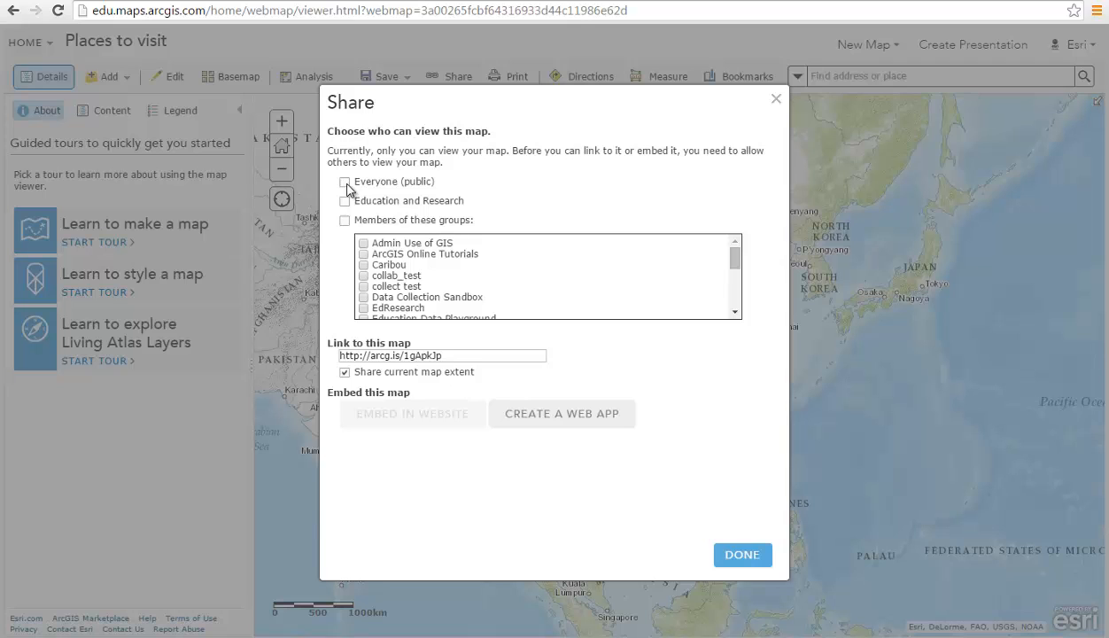
{"action": "left_click", "coordinate": [345, 182]}
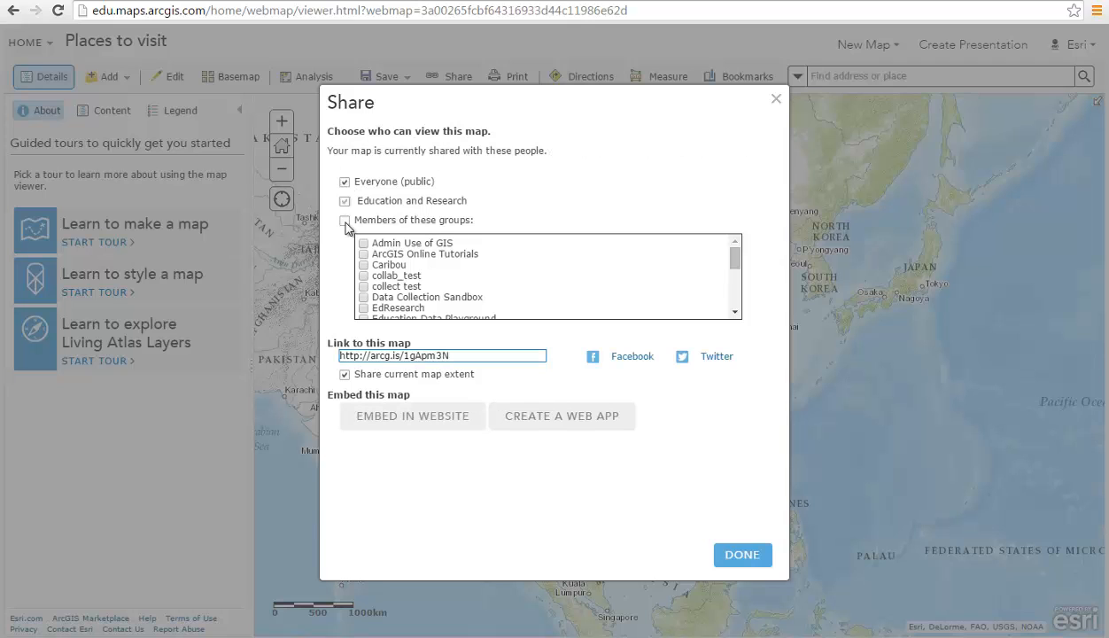
{"action": "left_click", "coordinate": [345, 221]}
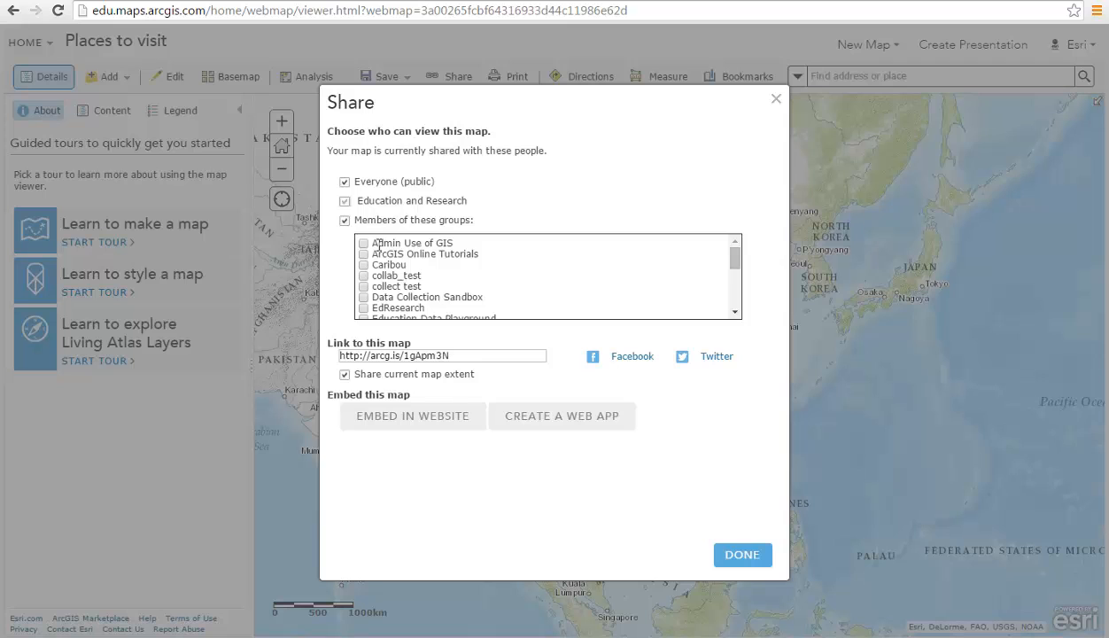
{"action": "scroll", "coordinate": [393, 258], "scroll_direction": "down", "scroll_amount": 1}
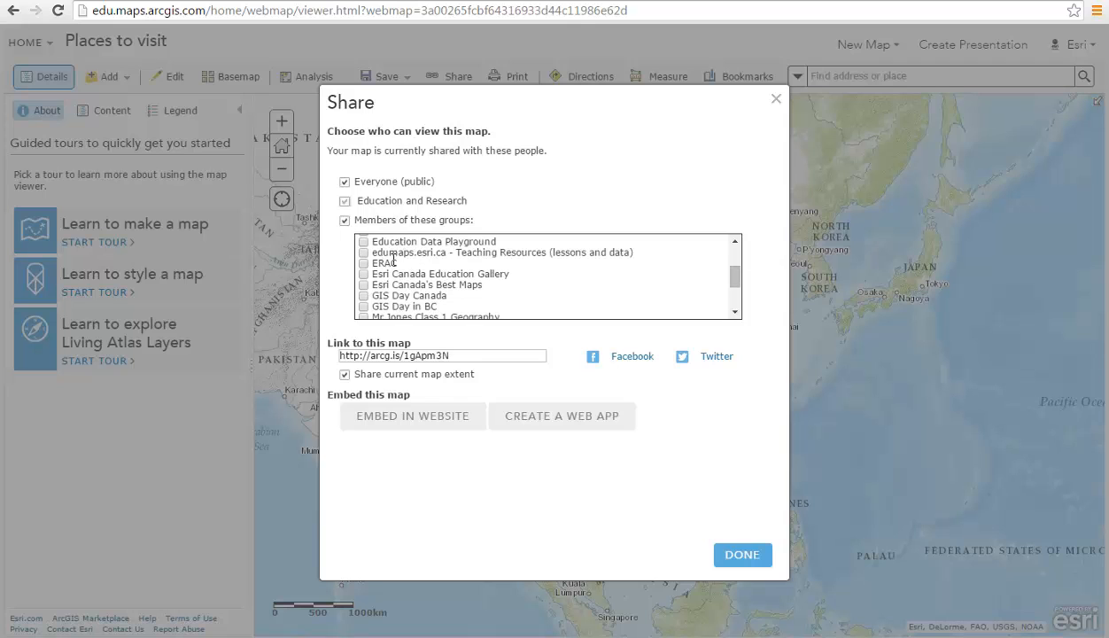
{"action": "scroll", "coordinate": [393, 258], "scroll_direction": "down", "scroll_amount": 1}
{"action": "scroll", "coordinate": [426, 252], "scroll_direction": "up", "scroll_amount": 3}
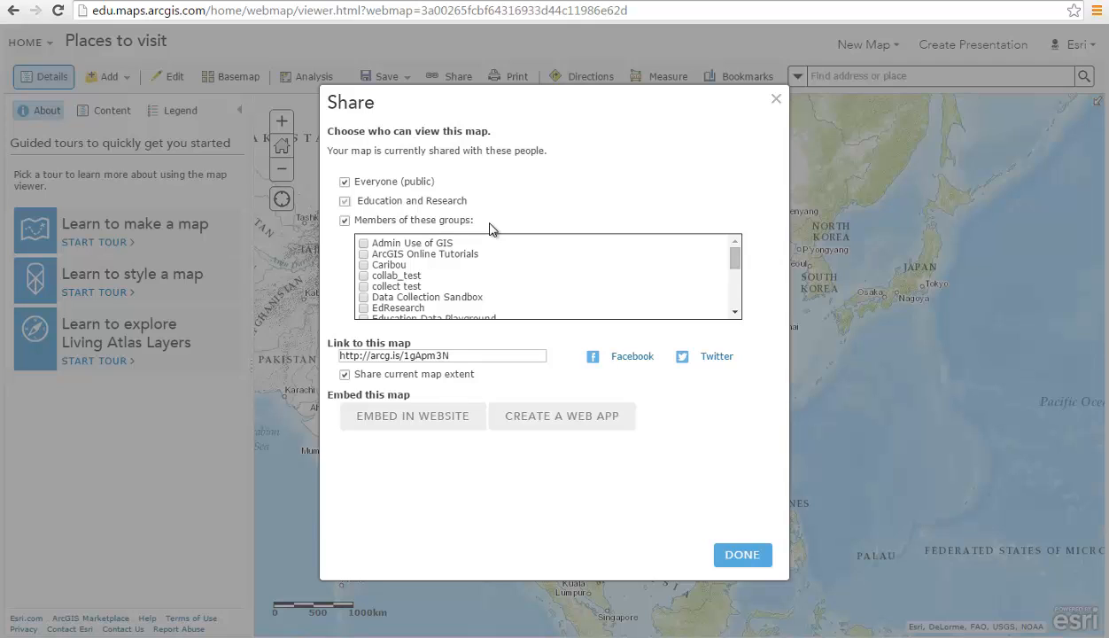
{"action": "scroll", "coordinate": [479, 274], "scroll_direction": "down", "scroll_amount": 1}
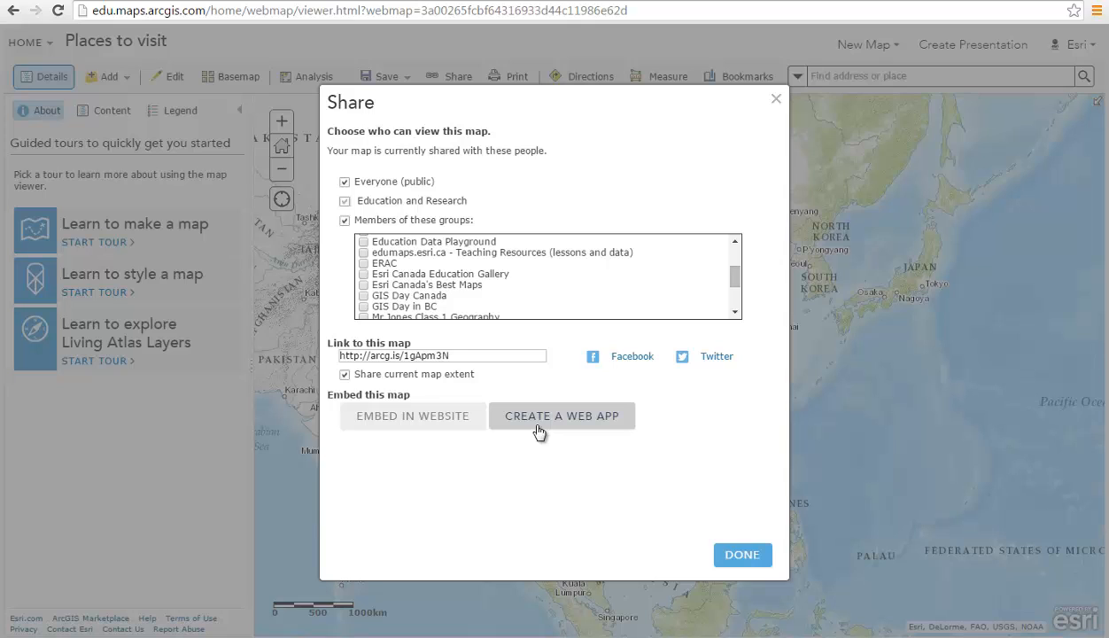
{"action": "left_click", "coordinate": [737, 558]}
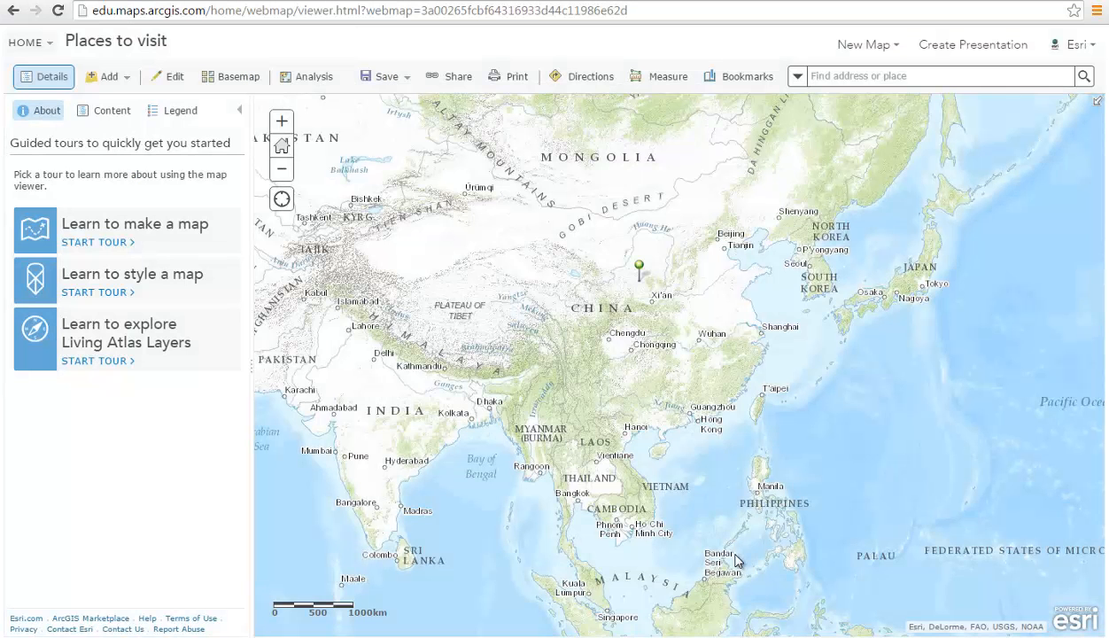
From My Content, create a new folder named 'Tutorial Maps'.
{"action": "left_click", "coordinate": [22, 45]}
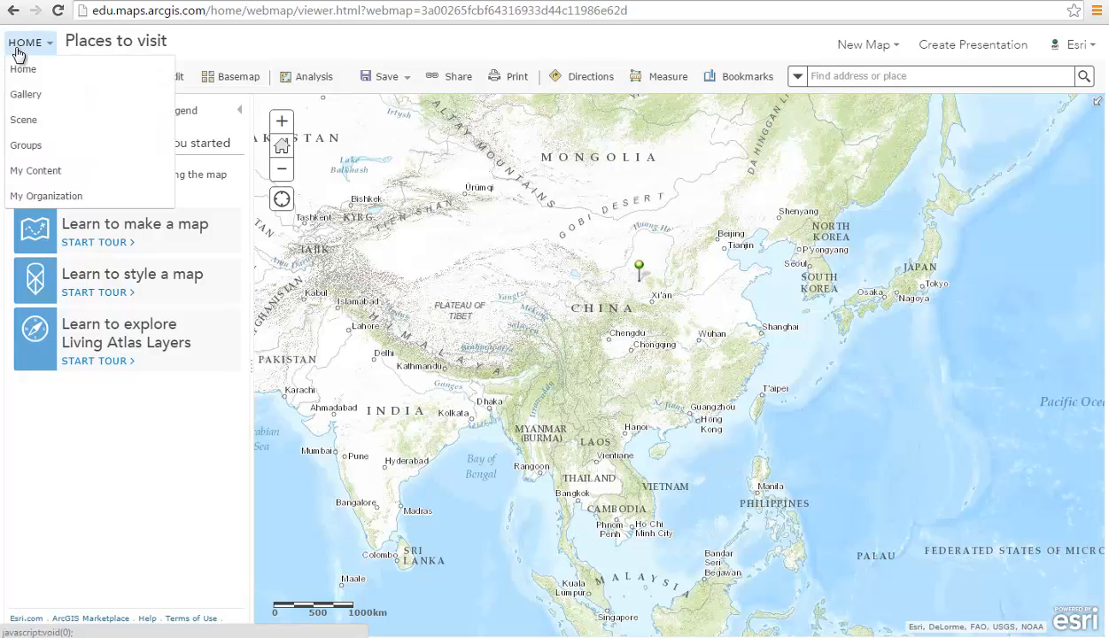
{"action": "left_click", "coordinate": [33, 173]}
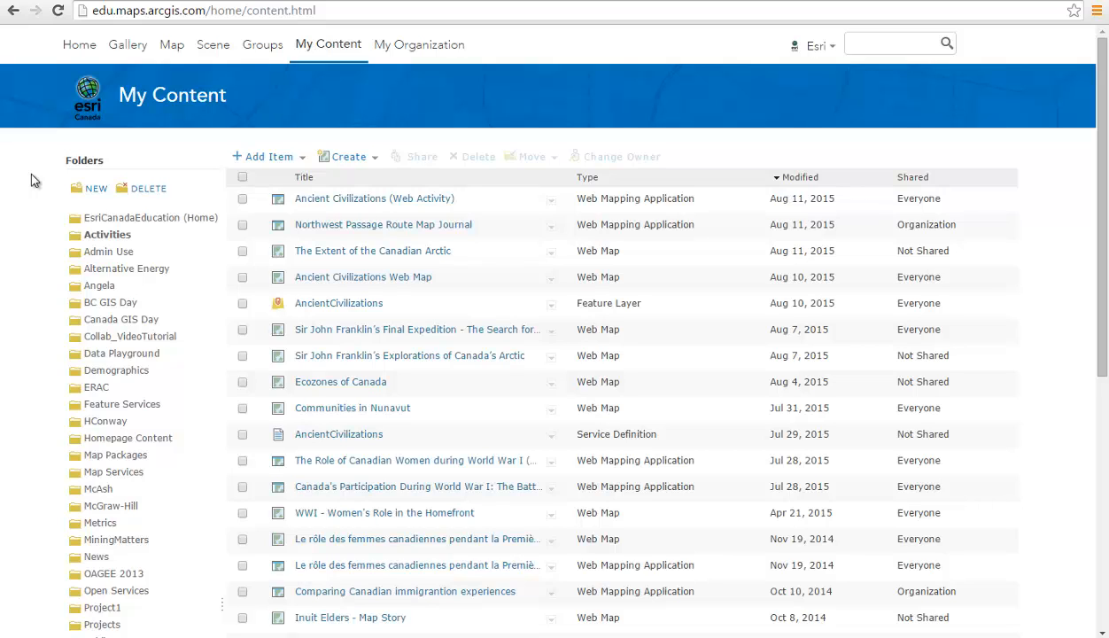
{"action": "left_click", "coordinate": [88, 191]}
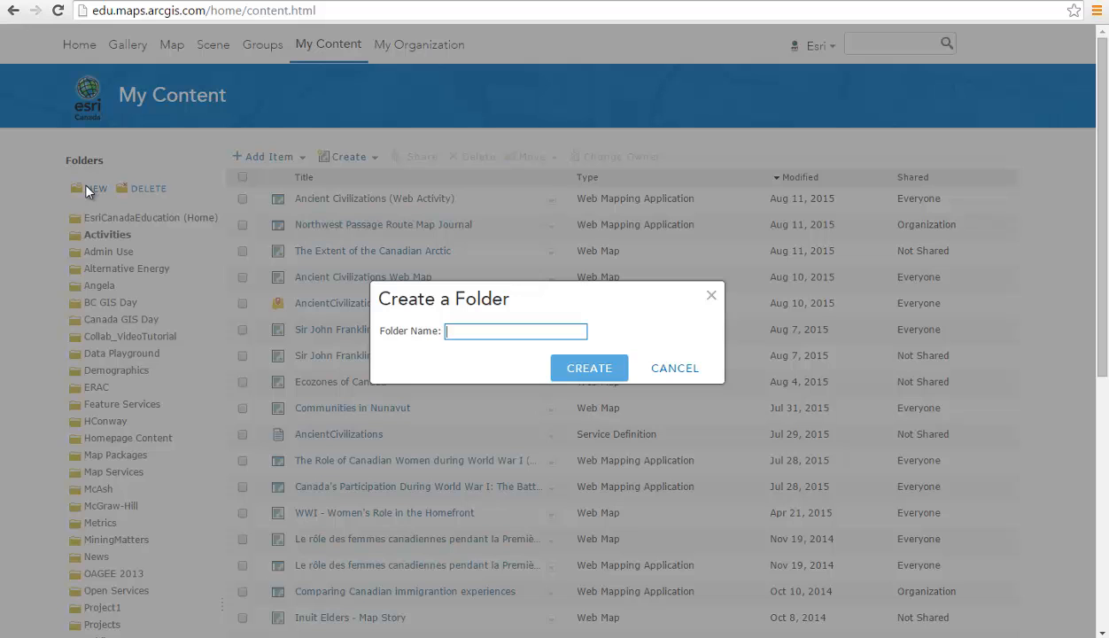
{"action": "type", "text": "Tutorial Maps"}
{"action": "left_click", "coordinate": [613, 369]}
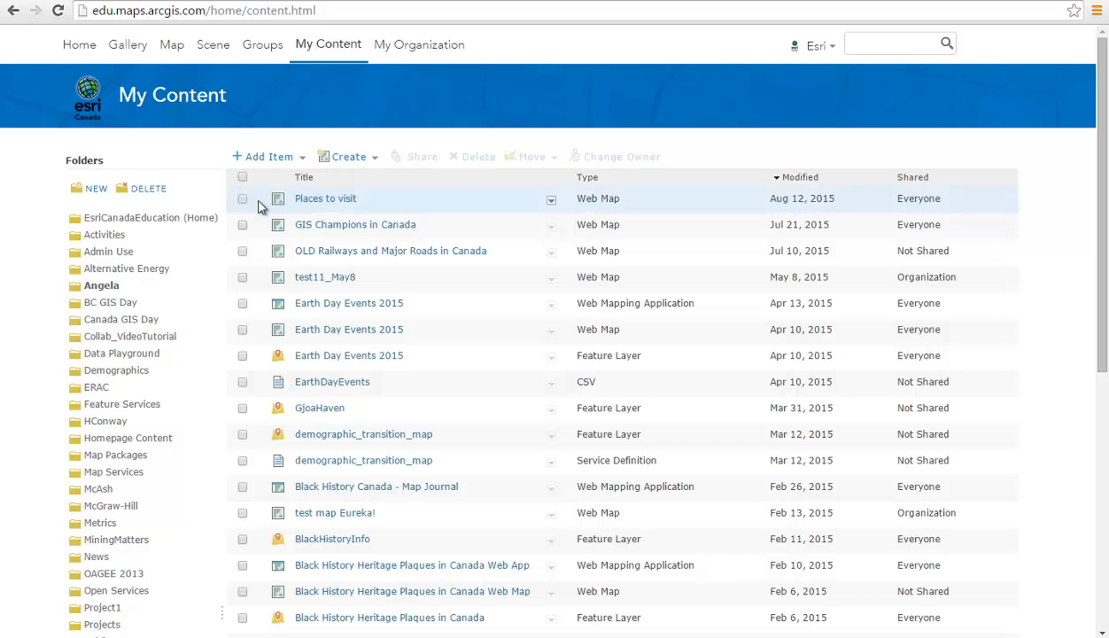
Move the 'Places to visit' web map into the Tutorial Maps folder.
{"action": "left_click", "coordinate": [243, 201]}
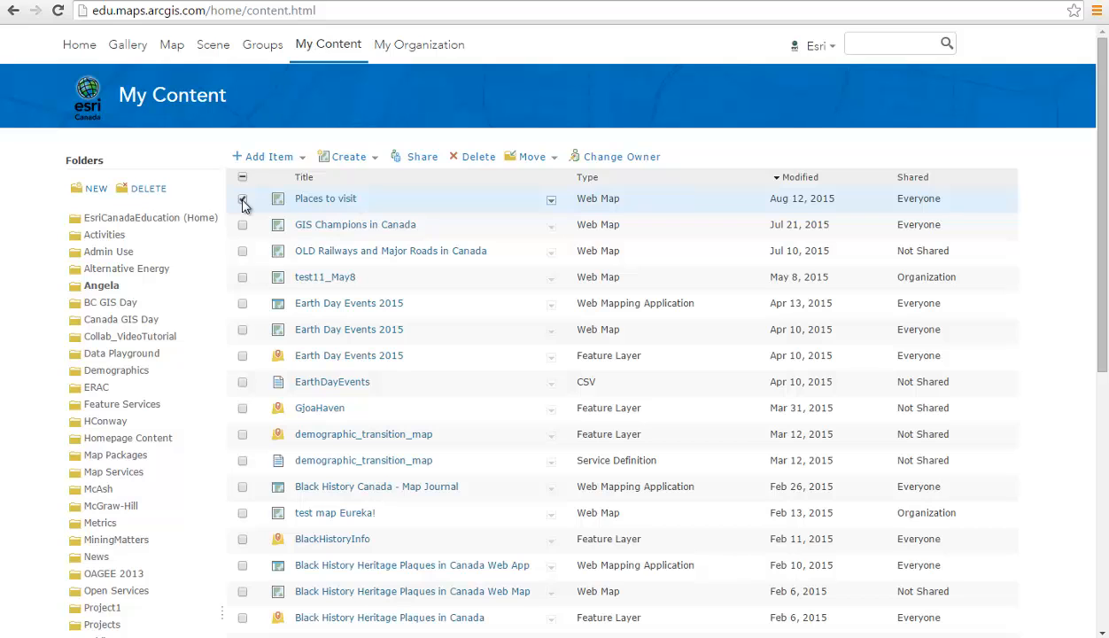
{"action": "left_click", "coordinate": [533, 164]}
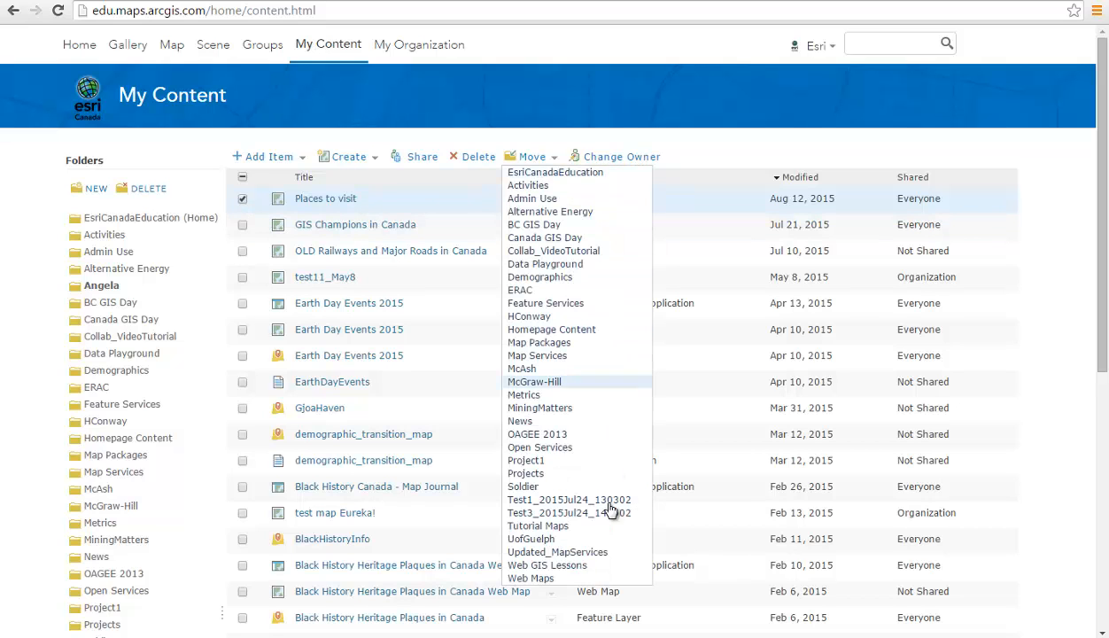
{"action": "left_click", "coordinate": [561, 528]}
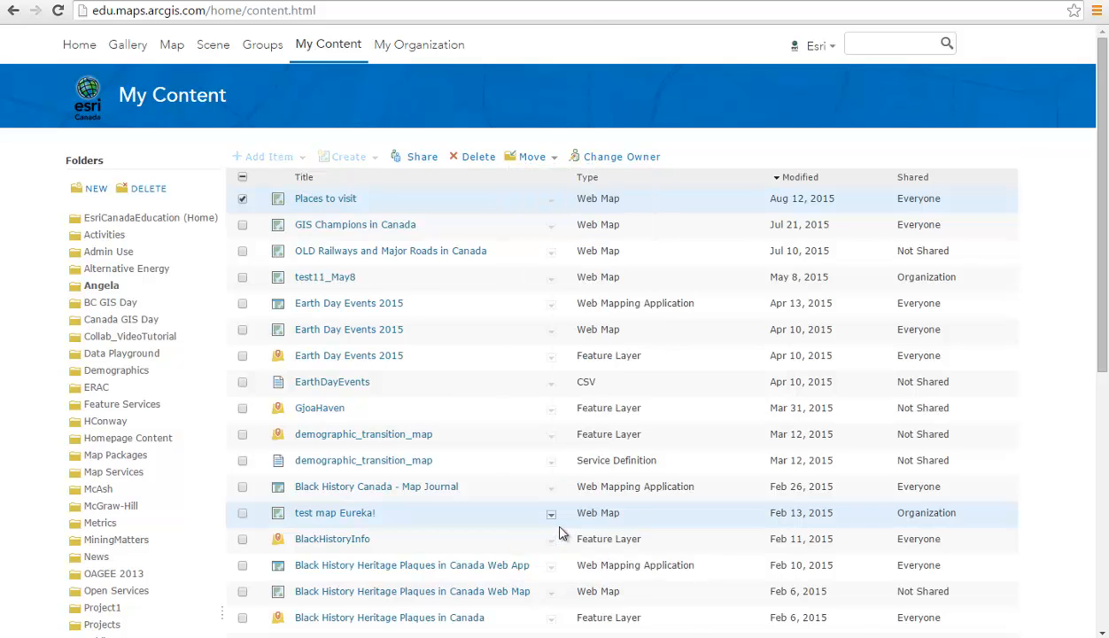
Open the Tutorial Maps folder and select the 'Places to visit' map there.
{"action": "scroll", "coordinate": [562, 533], "scroll_direction": "down", "scroll_amount": 2}
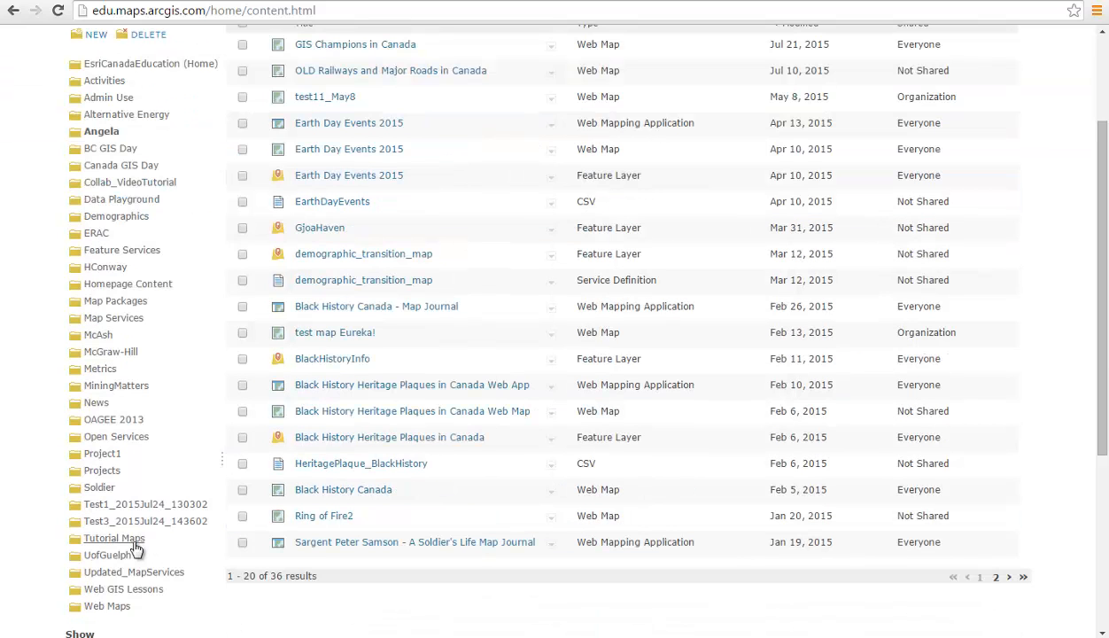
{"action": "left_click", "coordinate": [116, 538]}
{"action": "scroll", "coordinate": [332, 400], "scroll_direction": "up", "scroll_amount": 3}
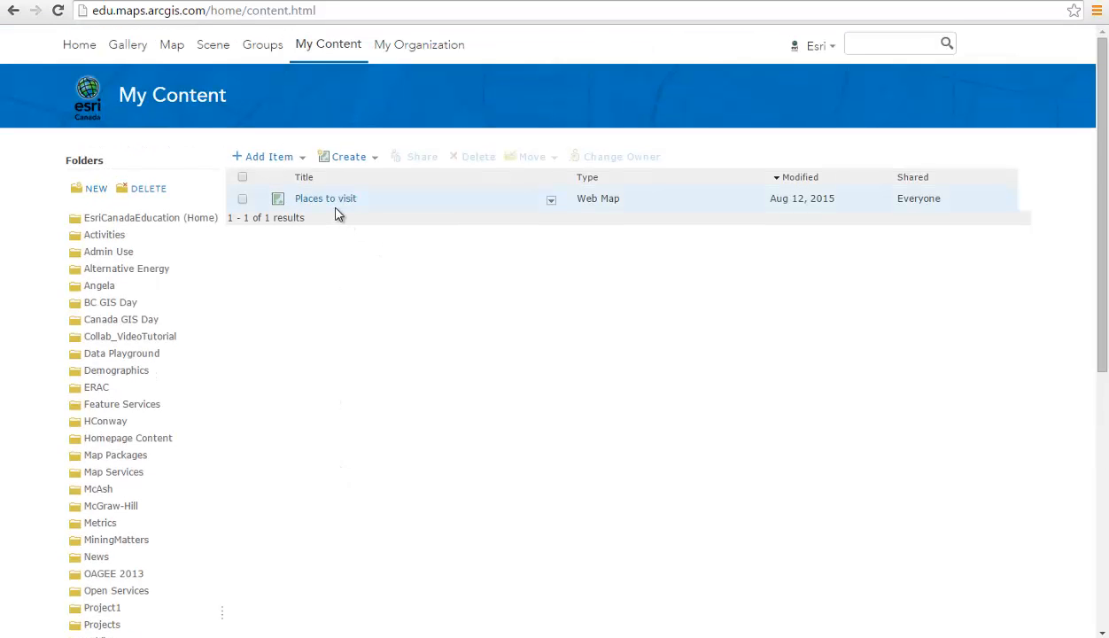
{"action": "left_click", "coordinate": [243, 200]}
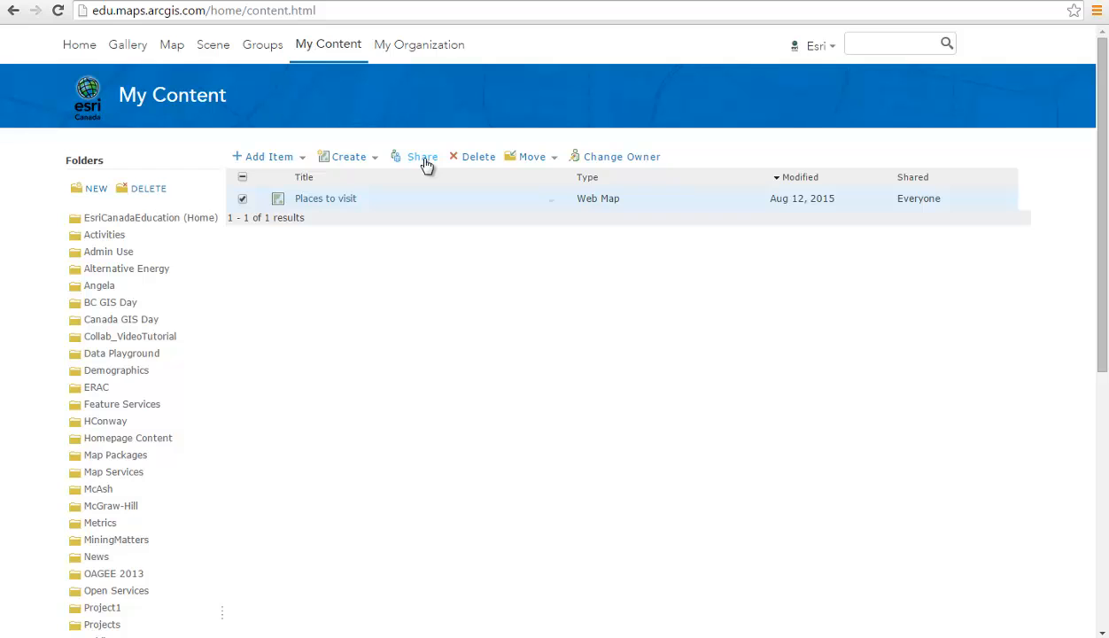
Unshare 'Places to visit' from Everyone so it shows Not Shared, leaving it in its folder.
{"action": "left_click", "coordinate": [424, 159]}
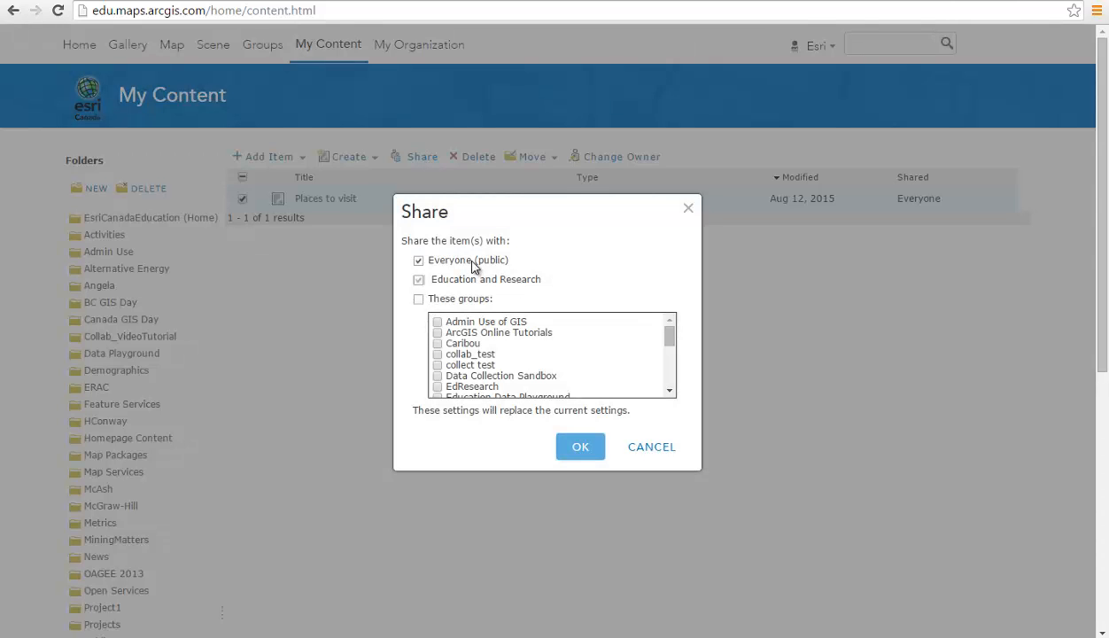
{"action": "left_click", "coordinate": [475, 269]}
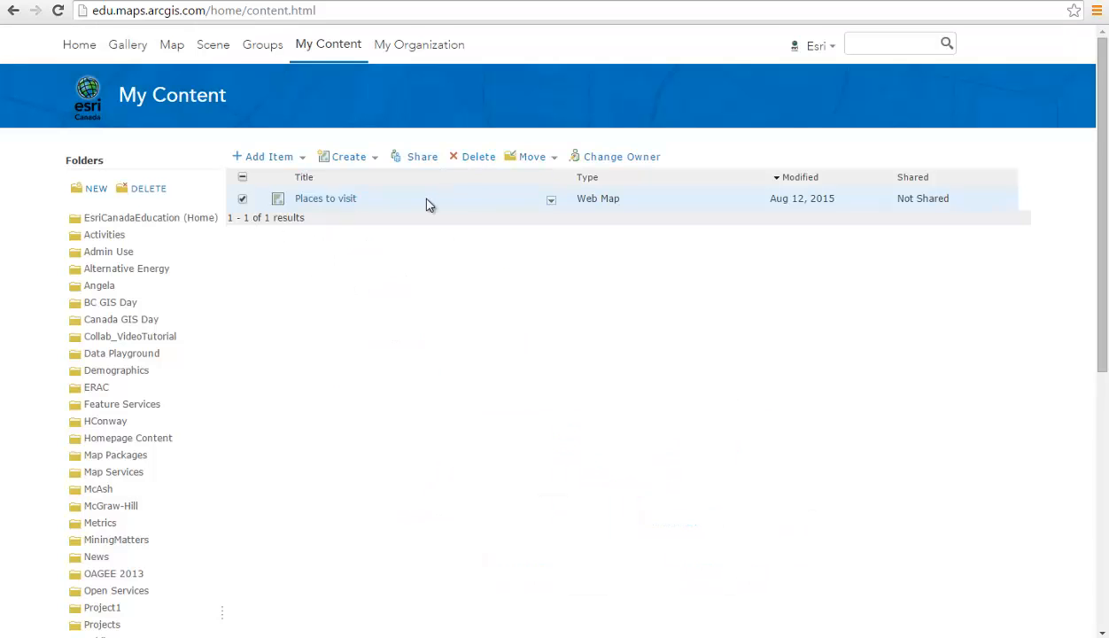
{"action": "left_click", "coordinate": [524, 159]}
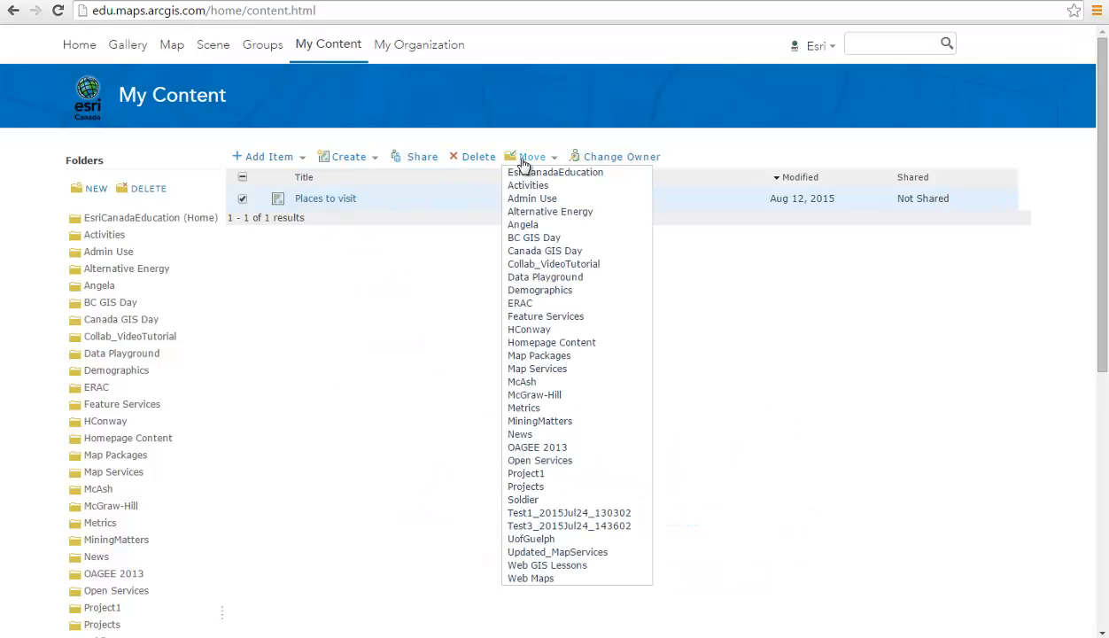
{"action": "left_click", "coordinate": [413, 293]}
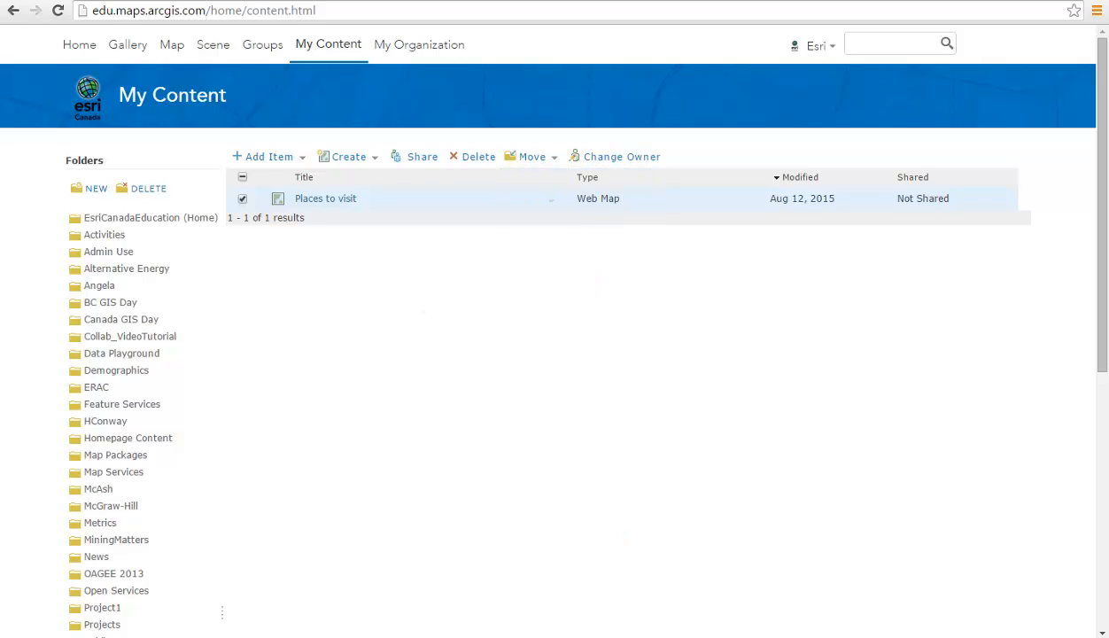